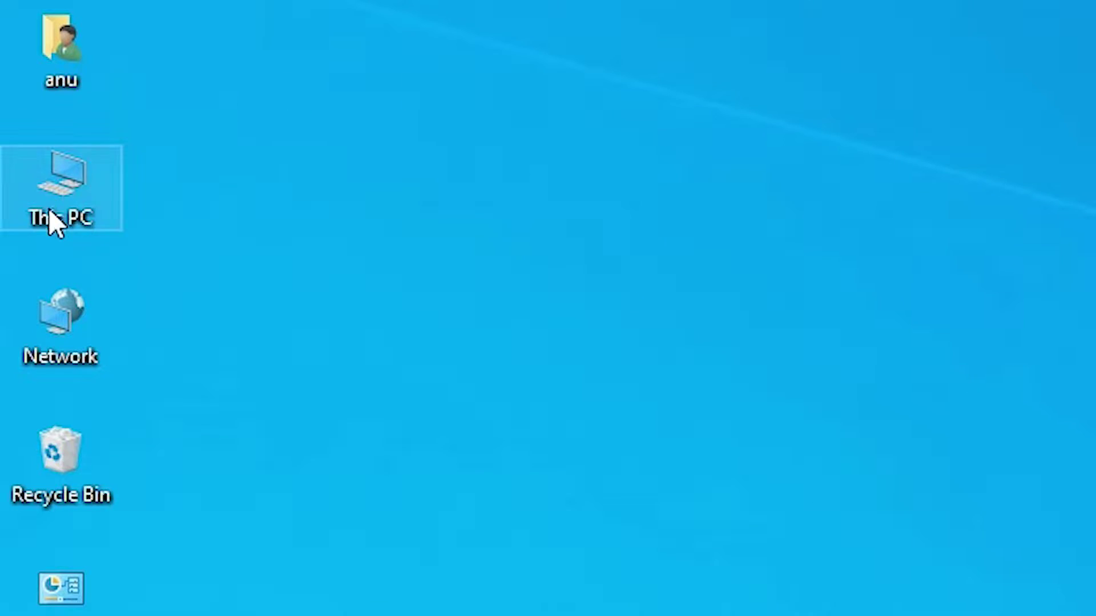
Step: Check the computer's system type in the properties of This PC and close the window
{"action": "right_click", "coordinate": [57, 202]}
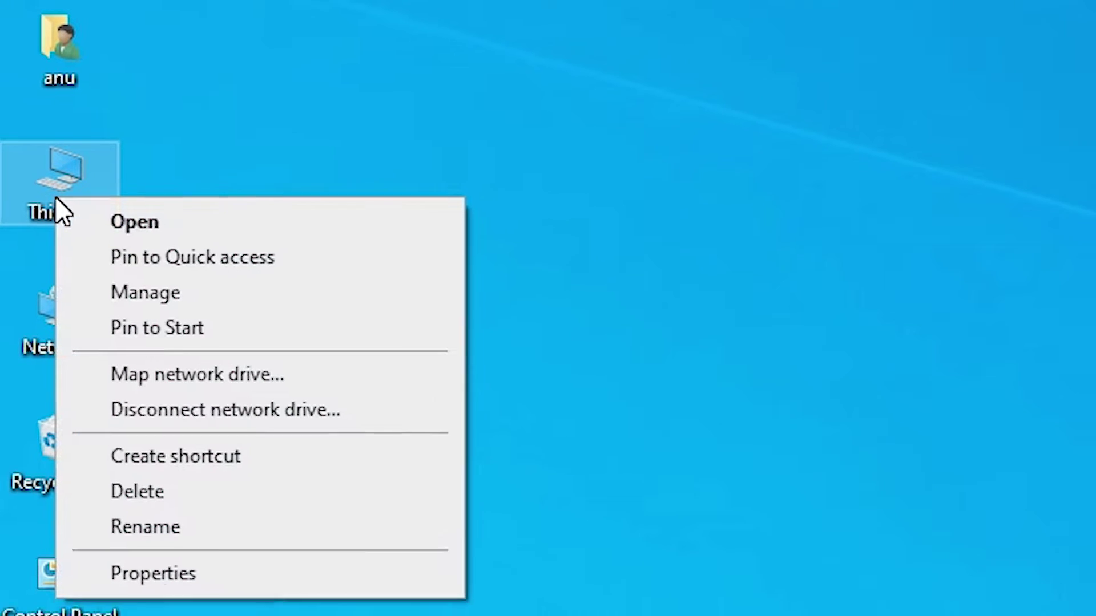
{"action": "left_click", "coordinate": [212, 517]}
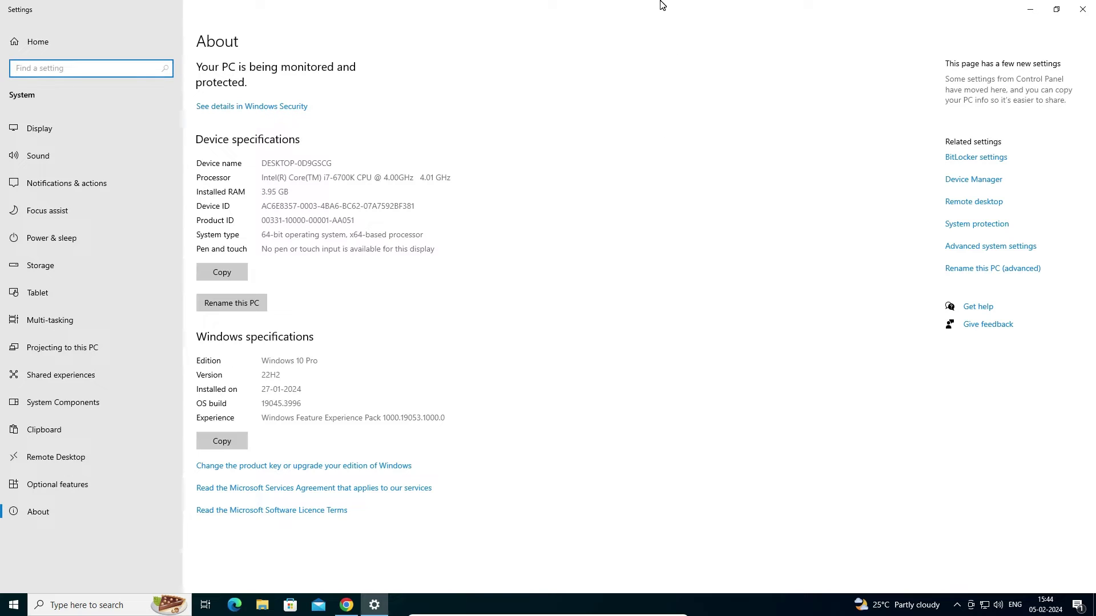
{"action": "double_click", "coordinate": [661, 5]}
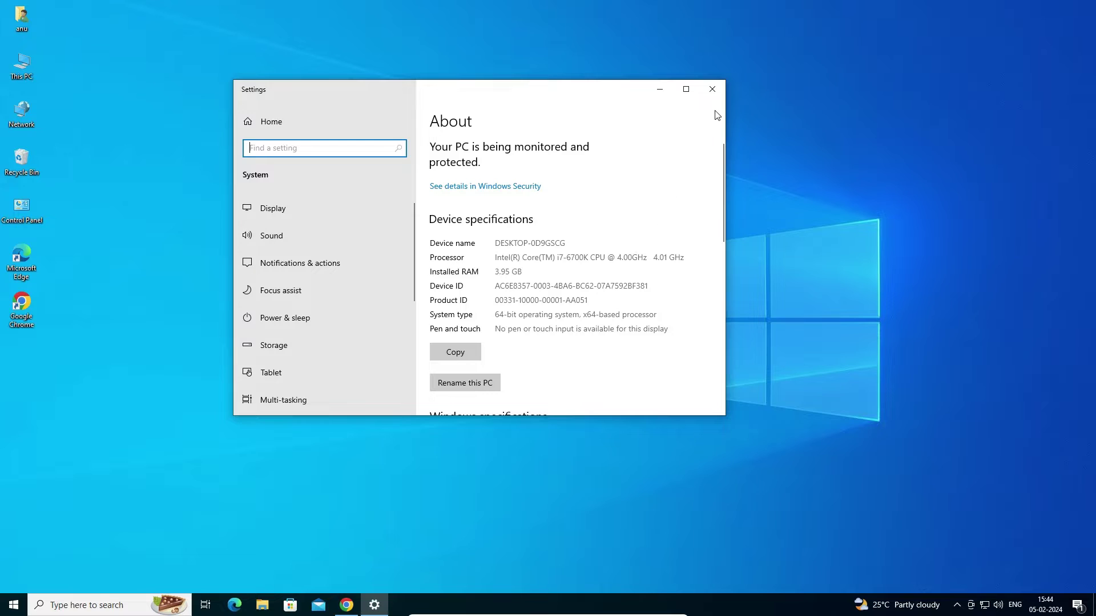
{"action": "left_click", "coordinate": [714, 89]}
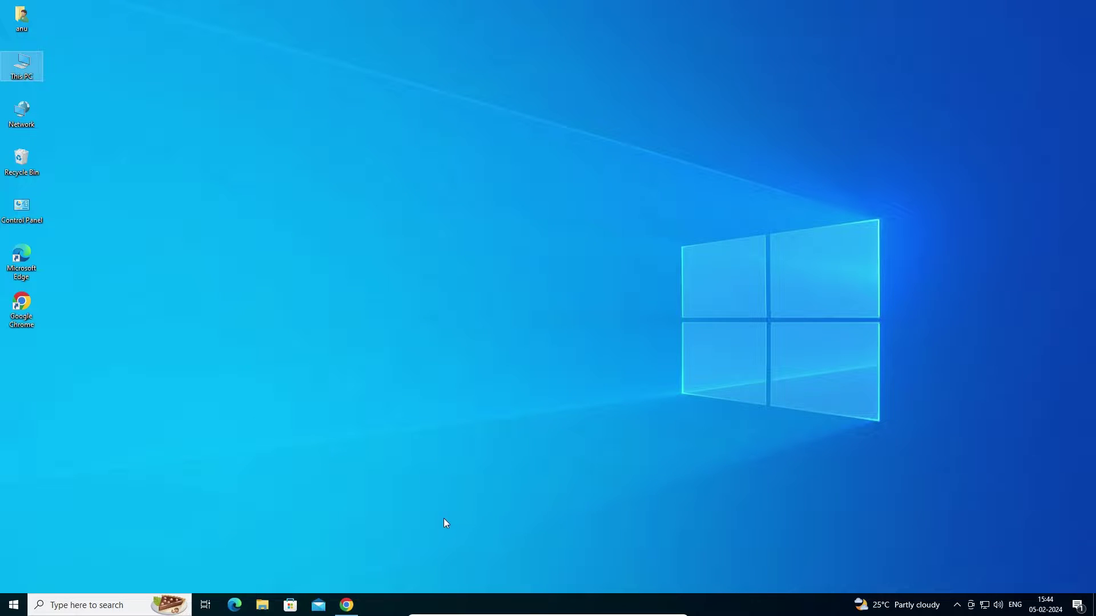
Step: Switch to Chrome, search Google for "hp deskjet 2131 printer driver" and open HP's support result in a new tab
{"action": "left_click", "coordinate": [357, 606]}
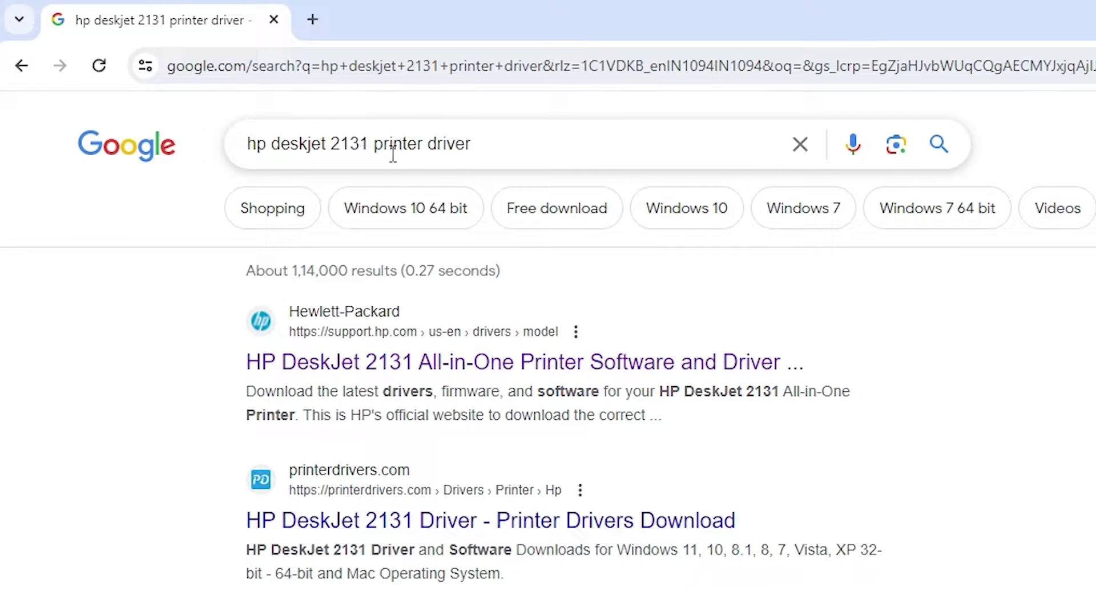
{"action": "left_click", "coordinate": [486, 152]}
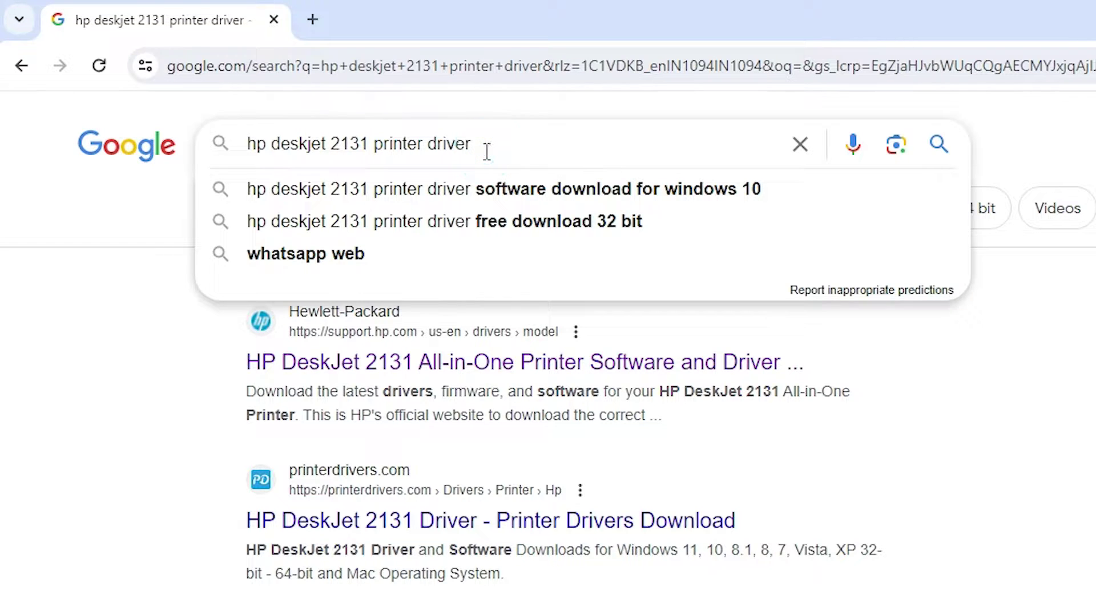
{"action": "key", "text": "Return"}
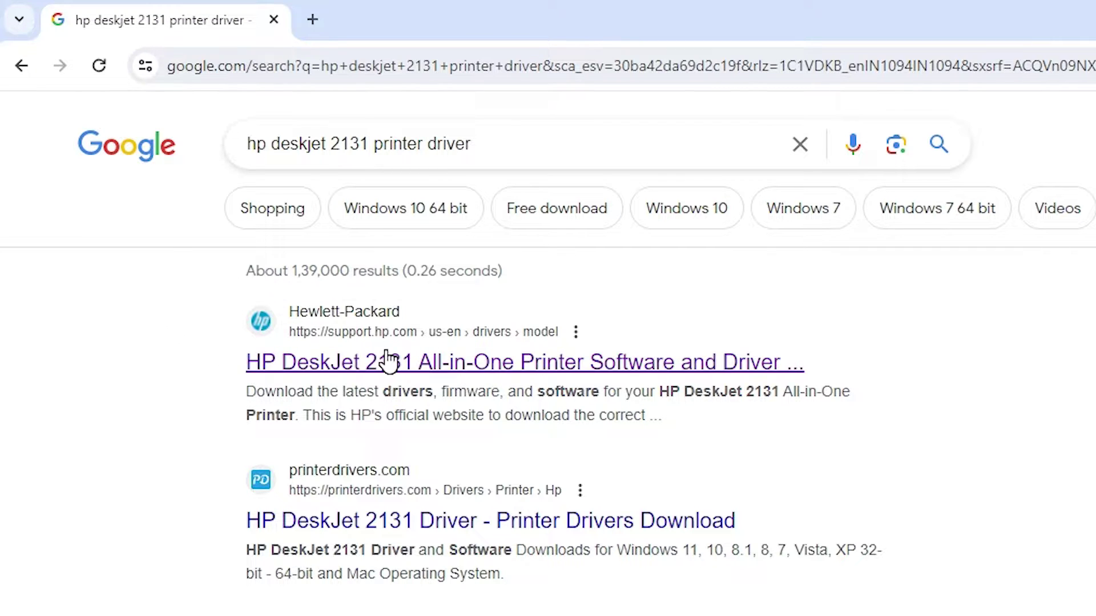
{"action": "right_click", "coordinate": [369, 365]}
{"action": "left_click", "coordinate": [430, 385]}
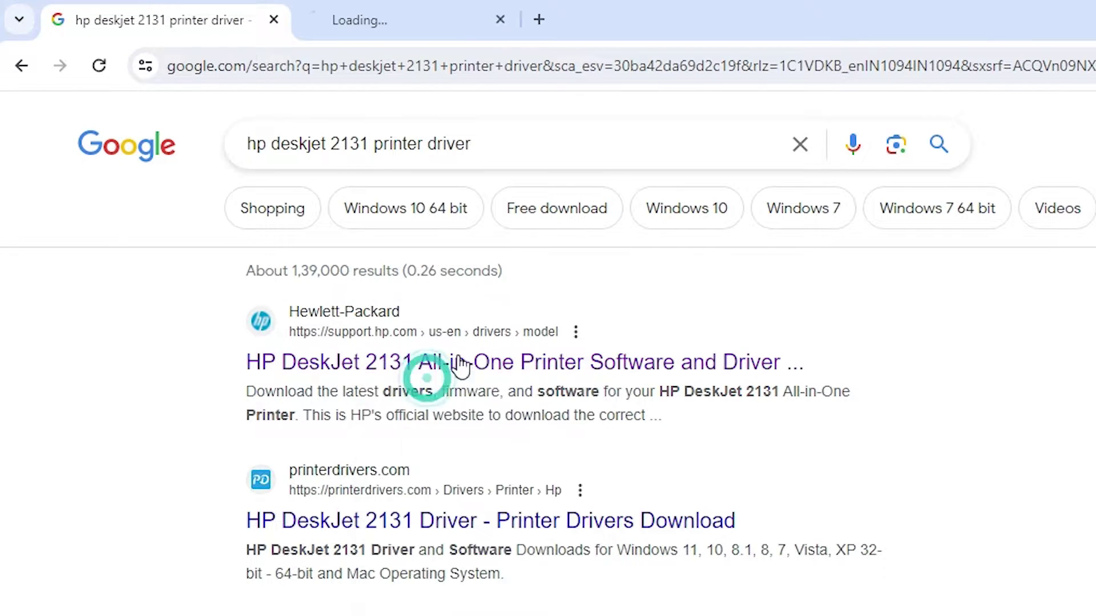
{"action": "left_click", "coordinate": [428, 16]}
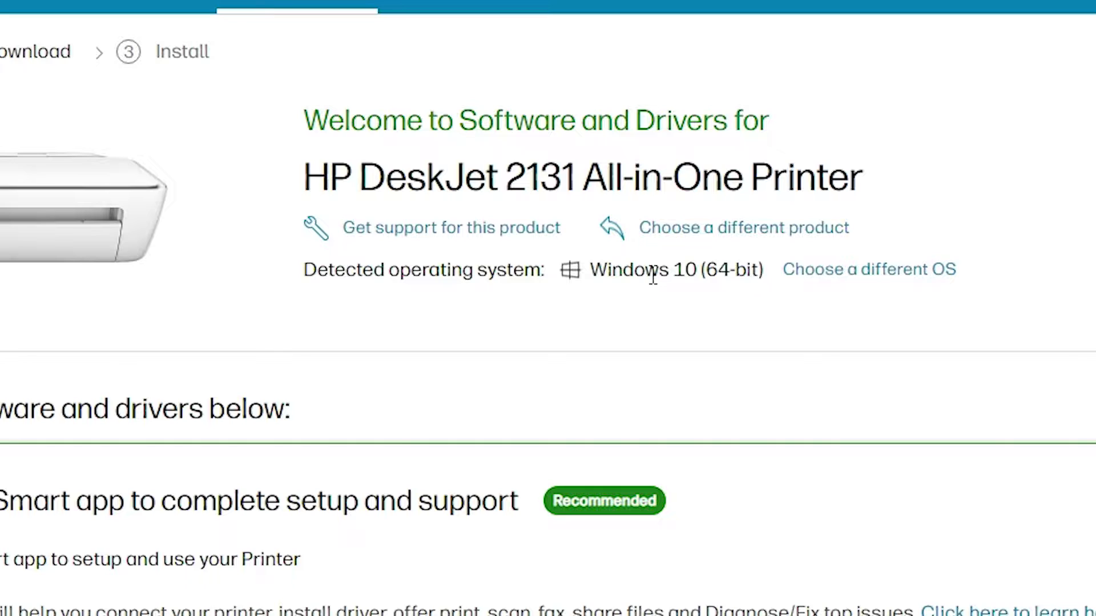
Step: Review the Windows versions offered as a different operating system for the printer's drivers, and close the selection without updating
{"action": "left_click", "coordinate": [897, 279]}
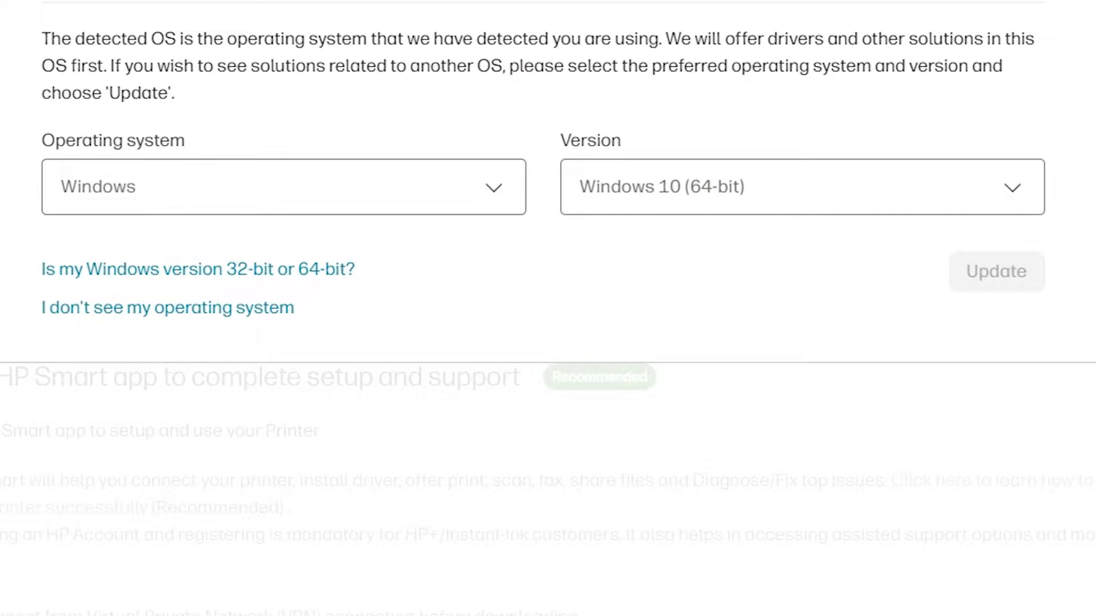
{"action": "left_click", "coordinate": [775, 171]}
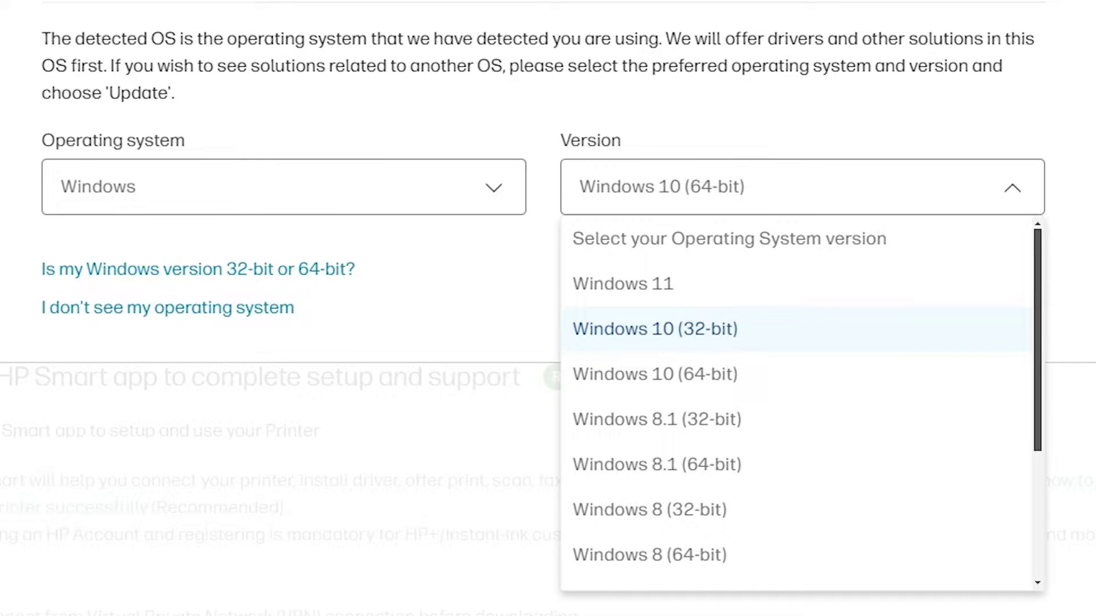
{"action": "left_click", "coordinate": [1027, 371]}
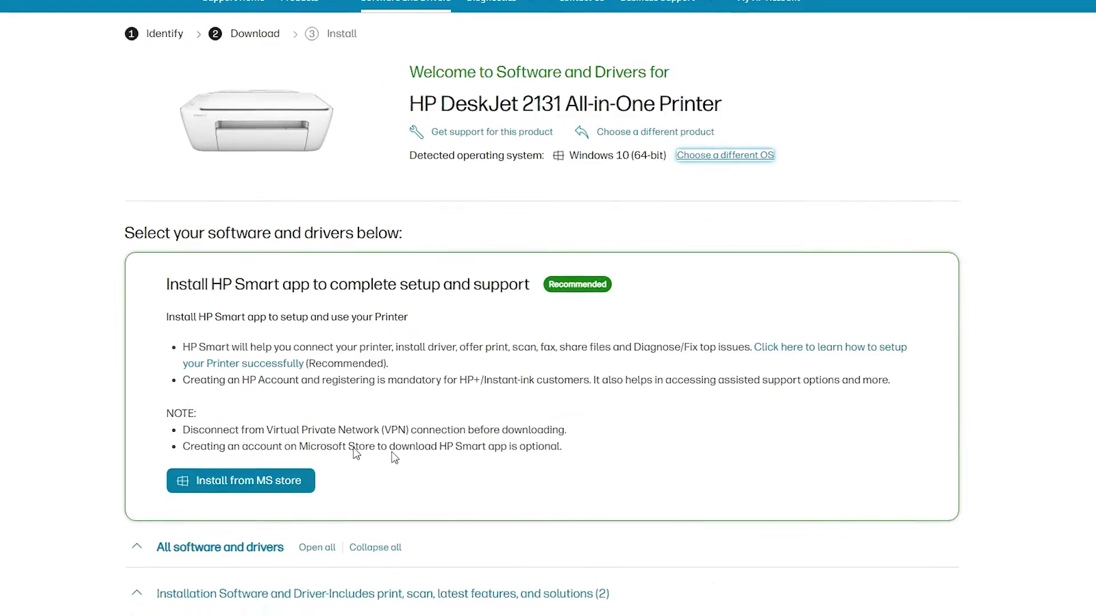
Step: Download the HP DeskJet 2130 series Print and Scan Driver and Accessories from the Full/Basic Driver section
{"action": "scroll", "coordinate": [514, 485], "scroll_direction": "down", "scroll_amount": 1}
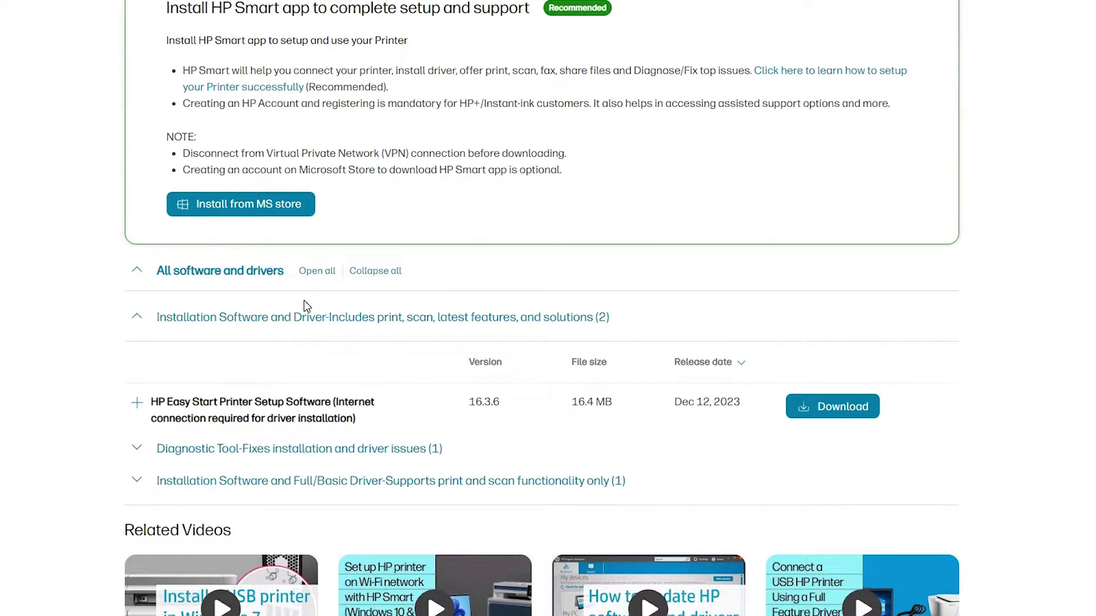
{"action": "scroll", "coordinate": [303, 306], "scroll_direction": "down", "scroll_amount": 1}
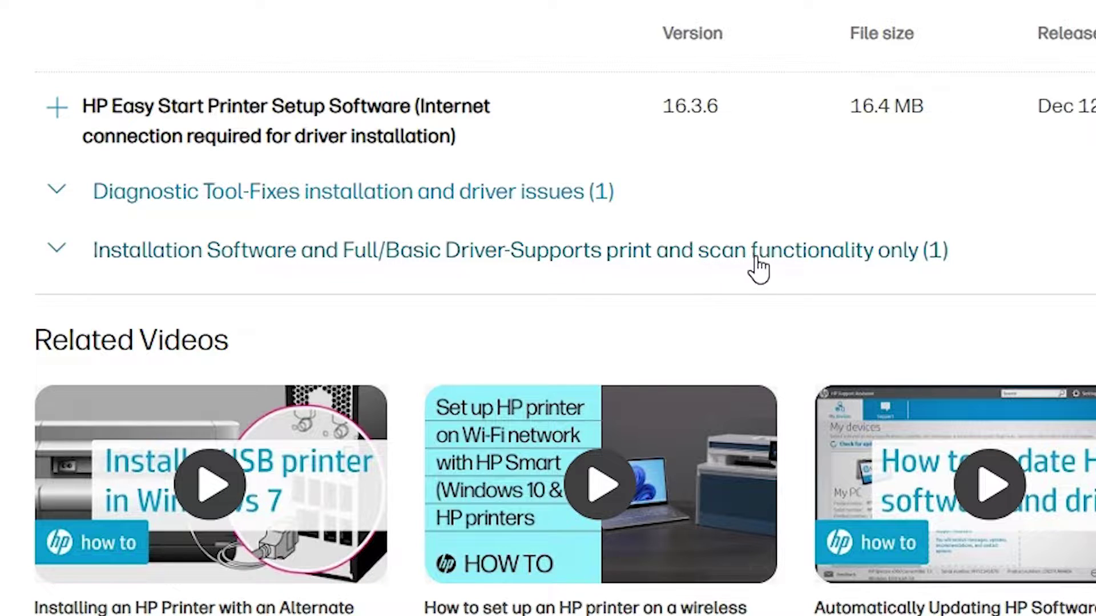
{"action": "left_click", "coordinate": [61, 258]}
{"action": "scroll", "coordinate": [335, 232], "scroll_direction": "down", "scroll_amount": 2}
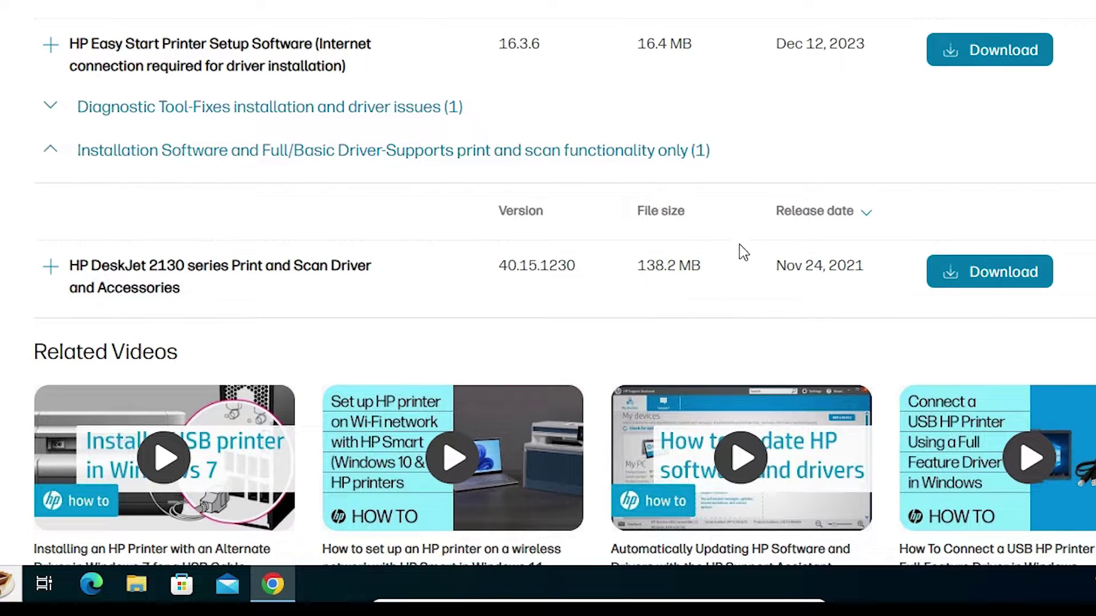
{"action": "left_click", "coordinate": [964, 278]}
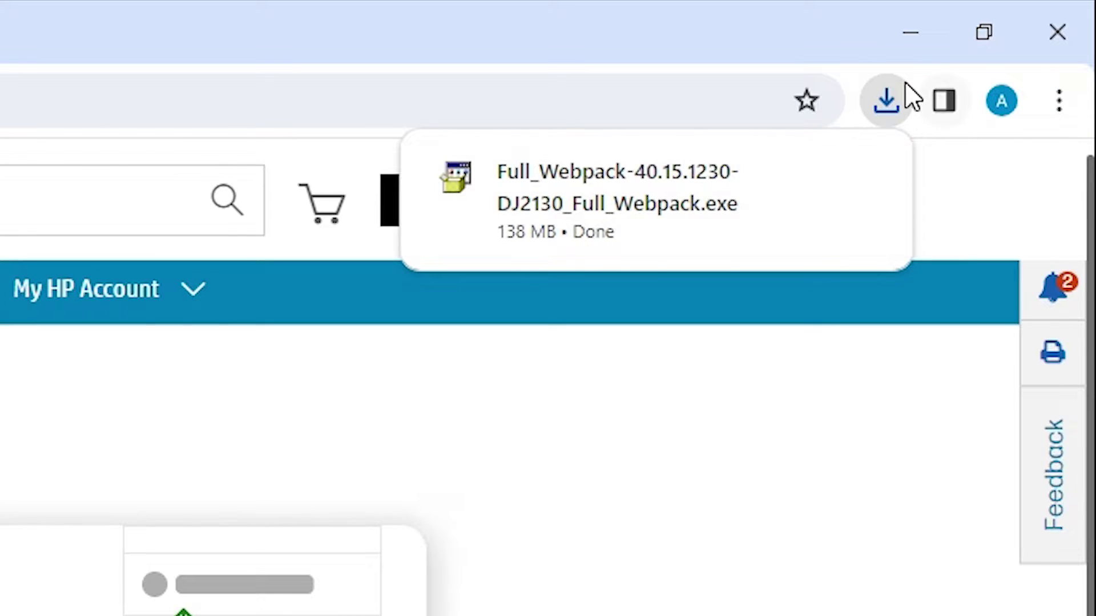
Step: Move the downloaded Full_Webpack-40.15.1230-DJ2130_Full_Webpack file from its folder to the desktop, directly below the Google Chrome icon
{"action": "mouse_move", "coordinate": [806, 190]}
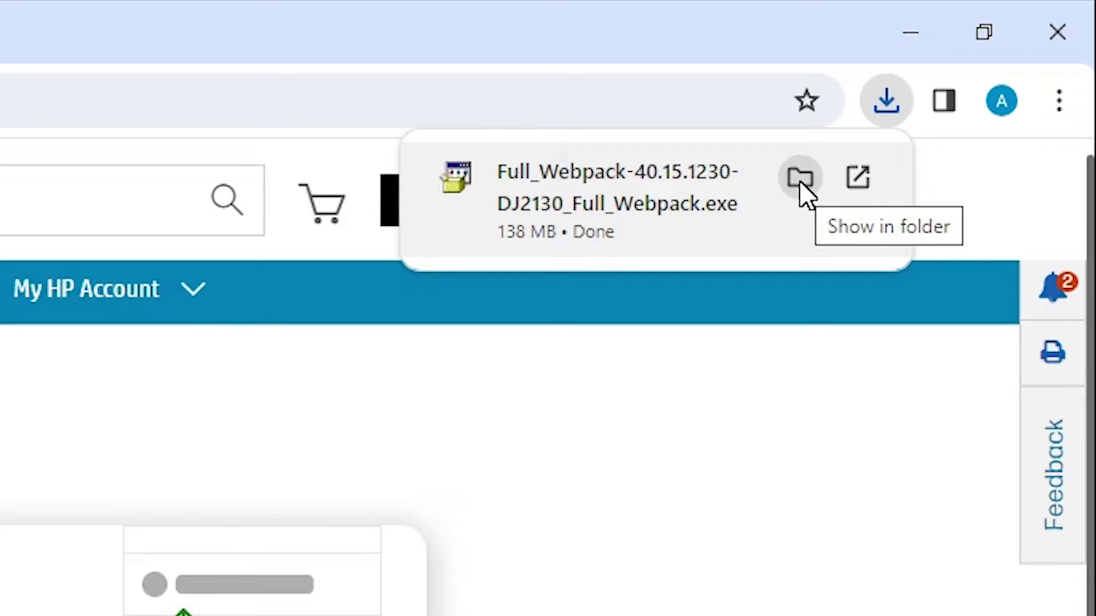
{"action": "left_click", "coordinate": [799, 180]}
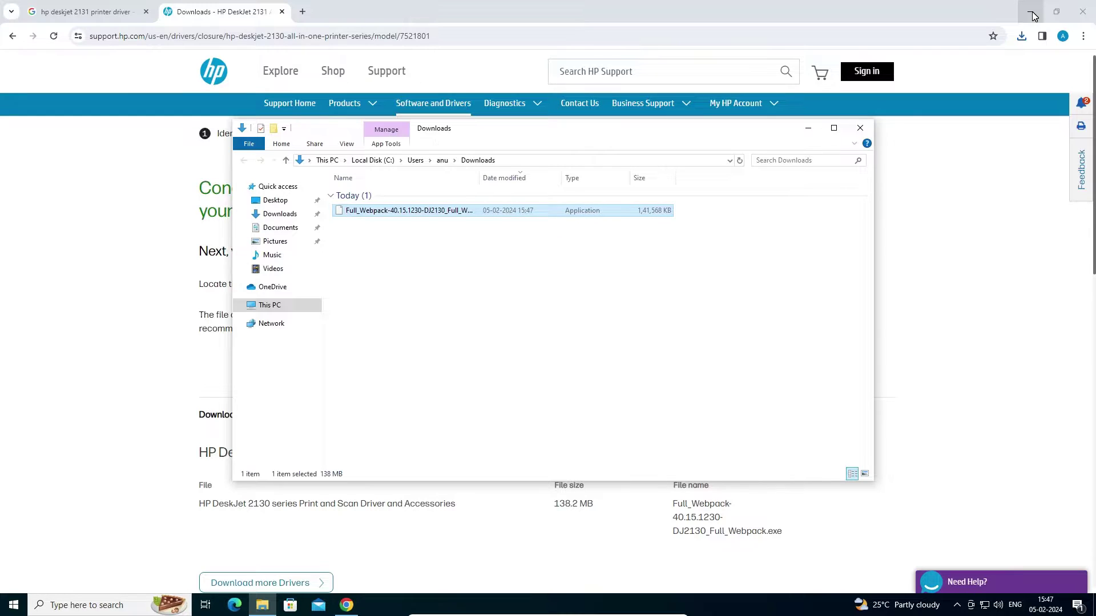
{"action": "left_click", "coordinate": [1031, 12]}
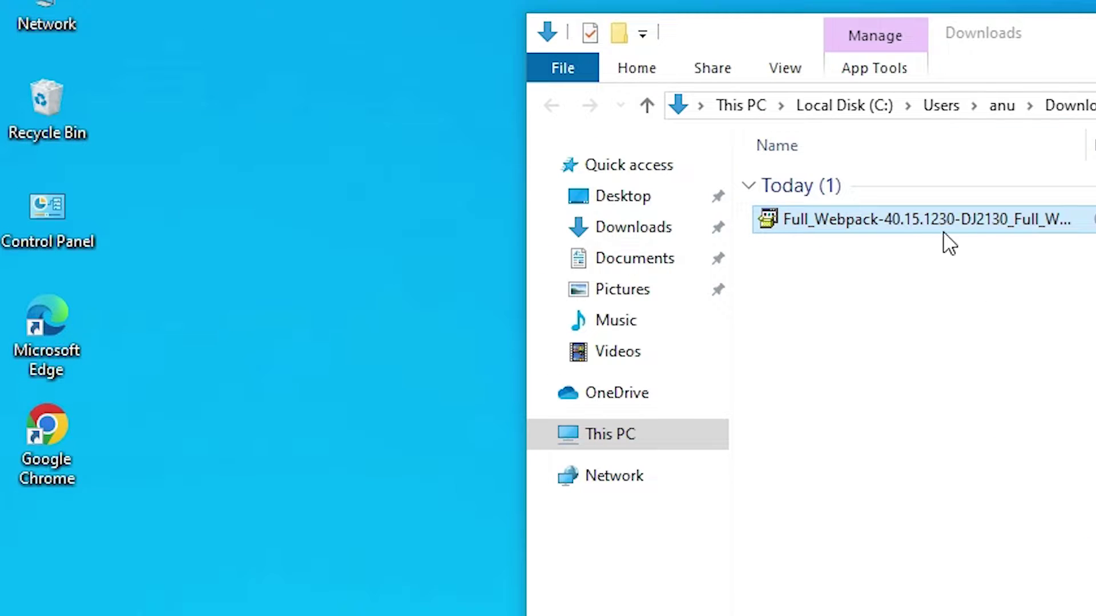
{"action": "left_click_drag", "start_coordinate": [887, 211], "coordinate": [80, 605]}
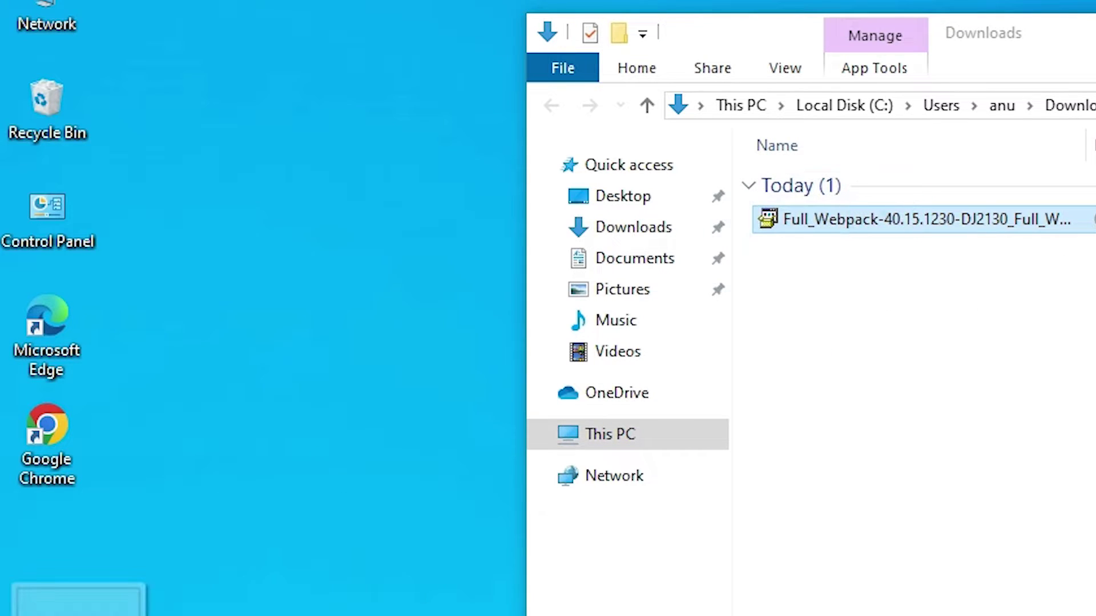
{"action": "key", "text": "alt+F4"}
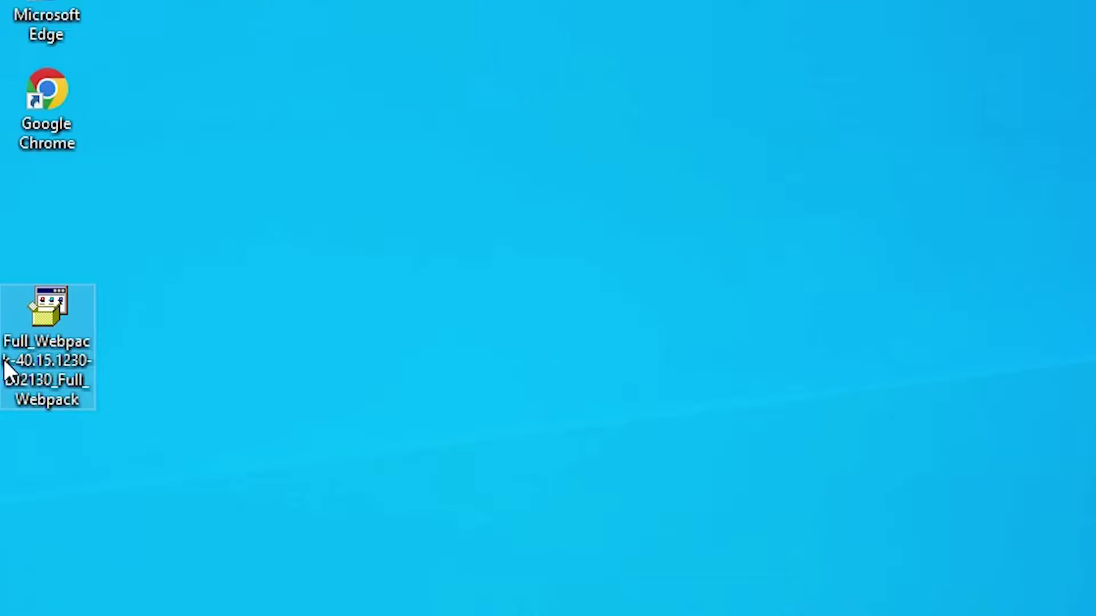
{"action": "left_click_drag", "start_coordinate": [8, 368], "coordinate": [40, 252]}
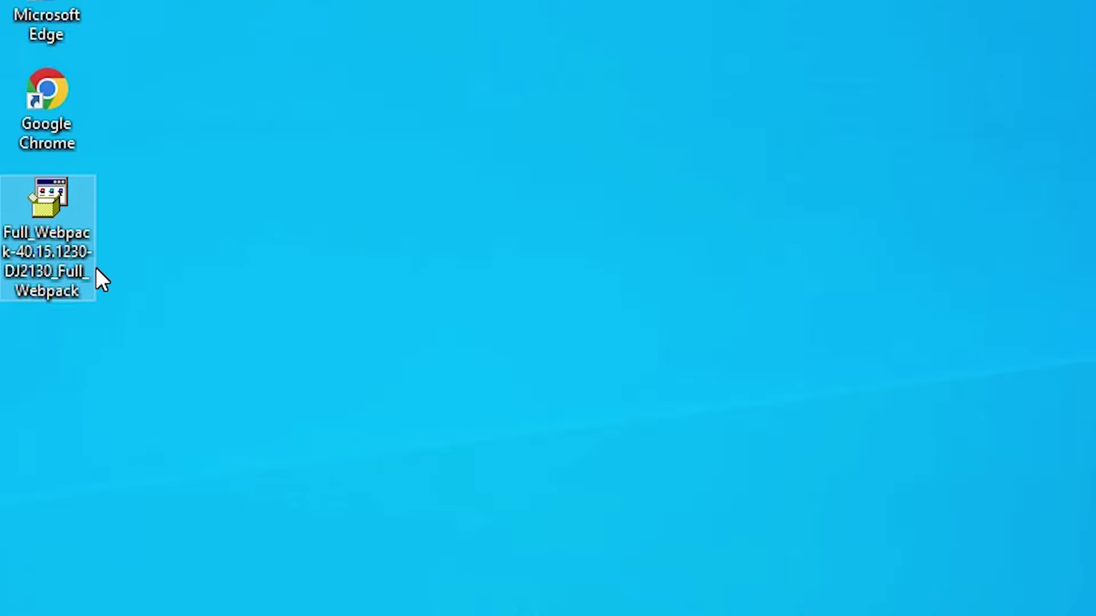
Step: Extract the driver package with WinRAR into the default folder of the same name on the desktop
{"action": "right_click", "coordinate": [59, 218]}
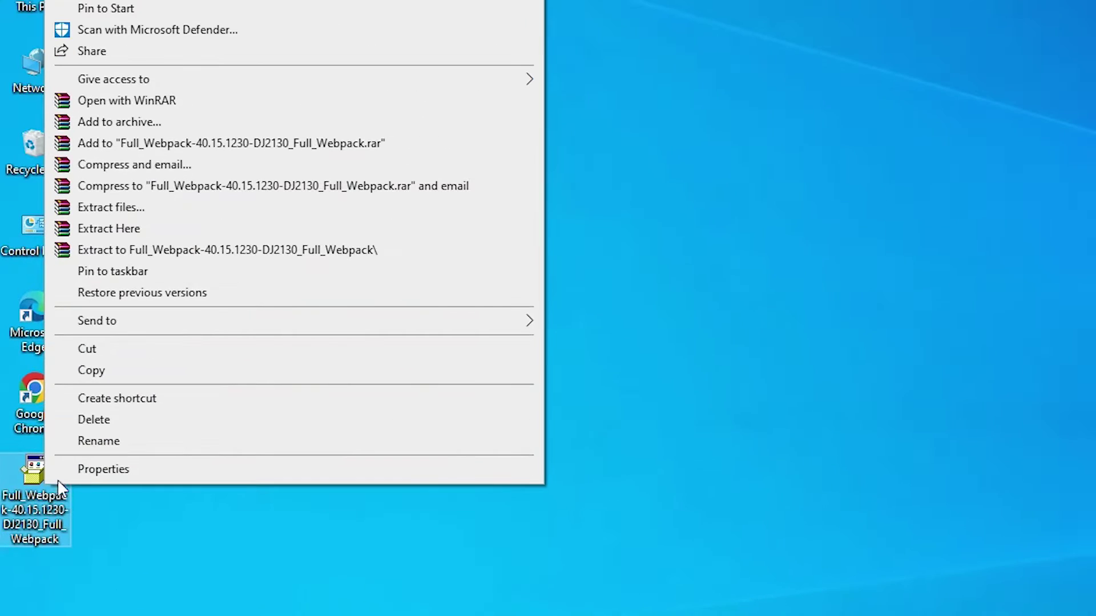
{"action": "left_click", "coordinate": [135, 208]}
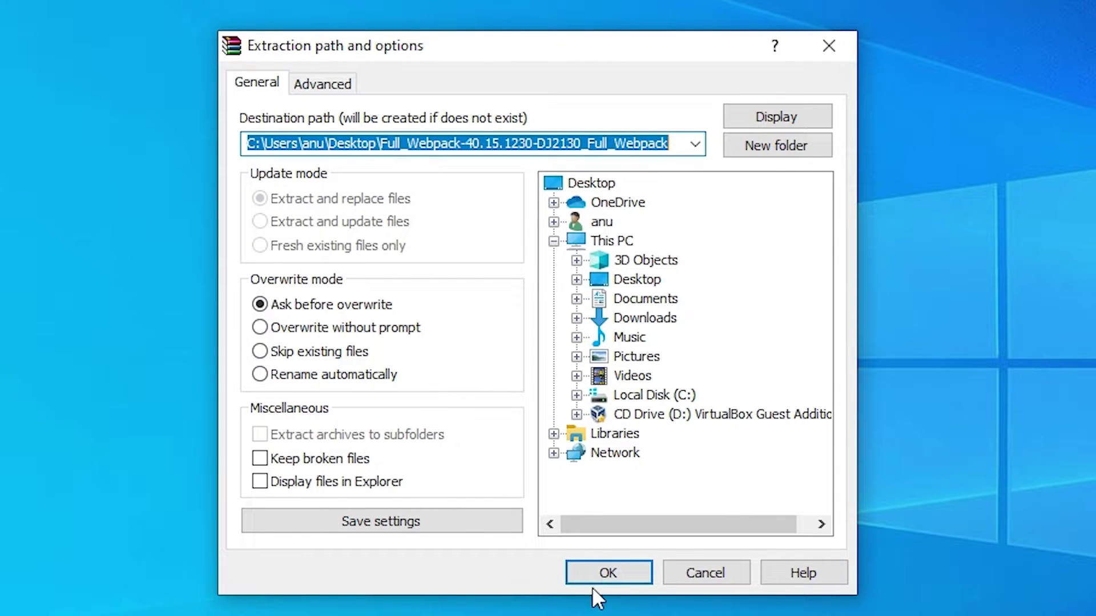
{"action": "left_click", "coordinate": [604, 585]}
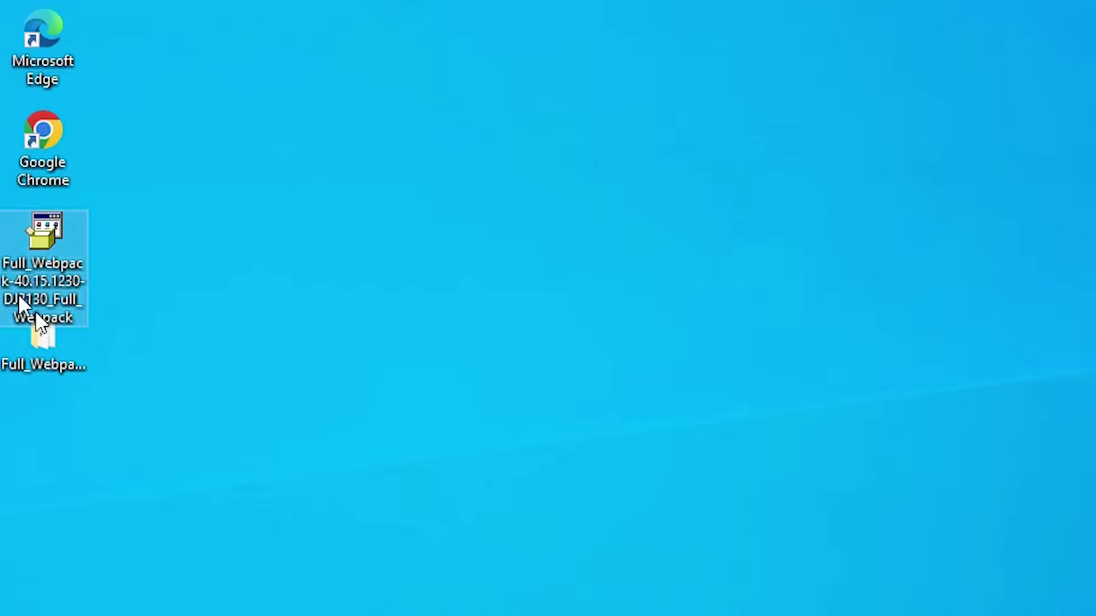
Step: Open the extracted Full_Webpack folder on the desktop and try to start its Setup application
{"action": "left_click", "coordinate": [60, 353]}
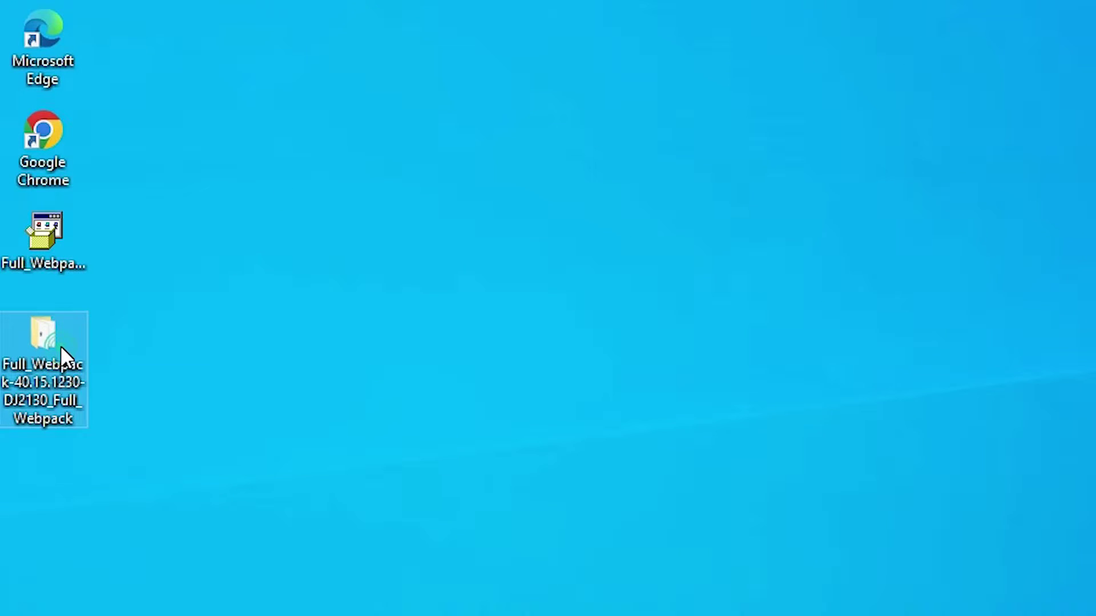
{"action": "double_click", "coordinate": [60, 344]}
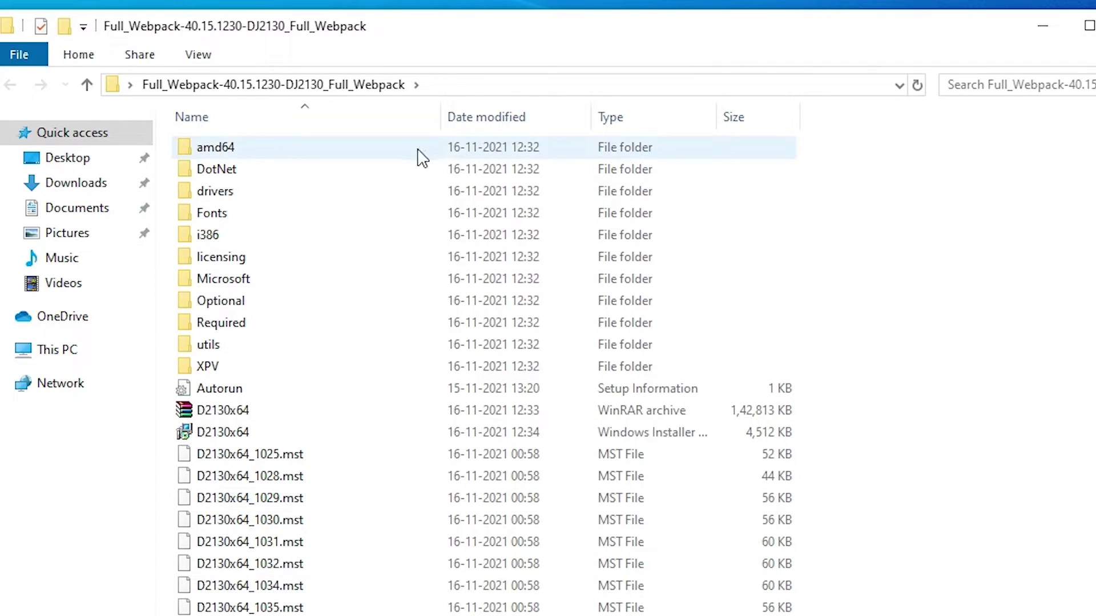
{"action": "scroll", "coordinate": [306, 386], "scroll_direction": "down", "scroll_amount": 5}
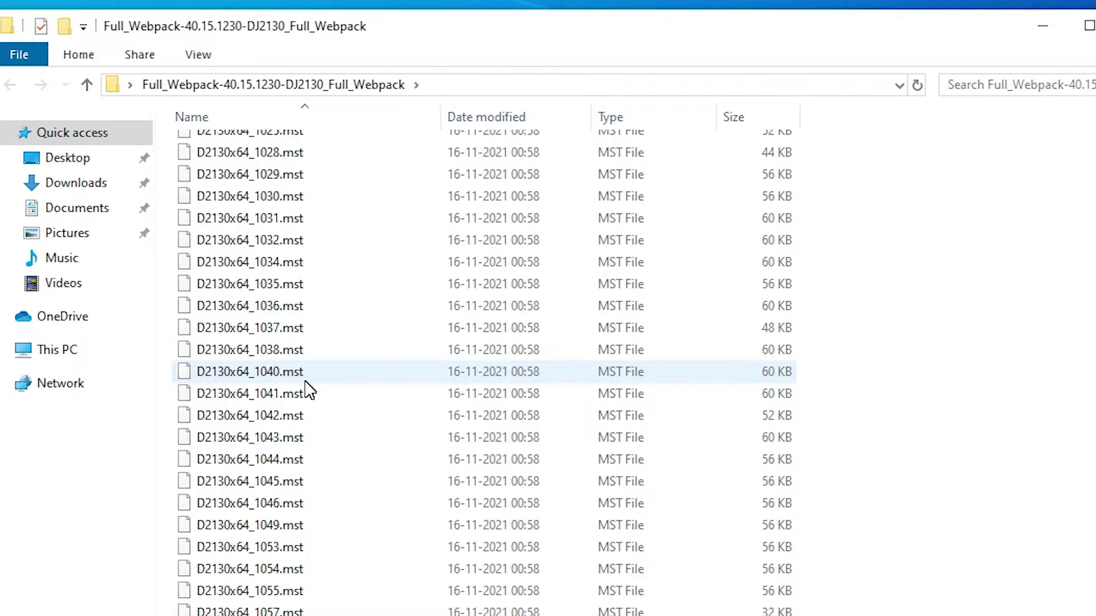
{"action": "scroll", "coordinate": [308, 391], "scroll_direction": "down", "scroll_amount": 4}
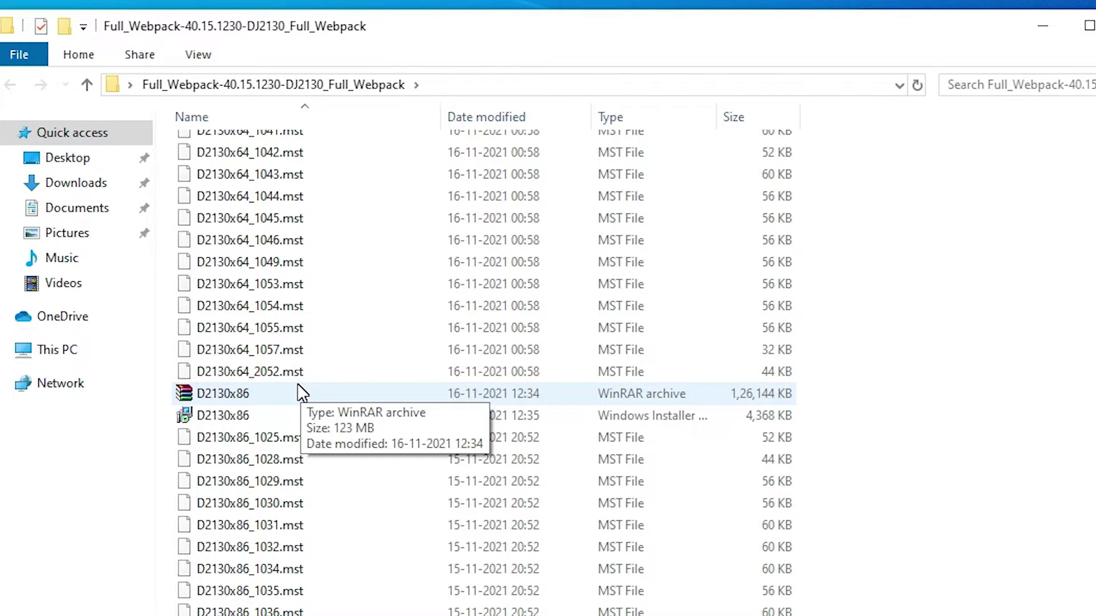
{"action": "scroll", "coordinate": [301, 393], "scroll_direction": "down", "scroll_amount": 10}
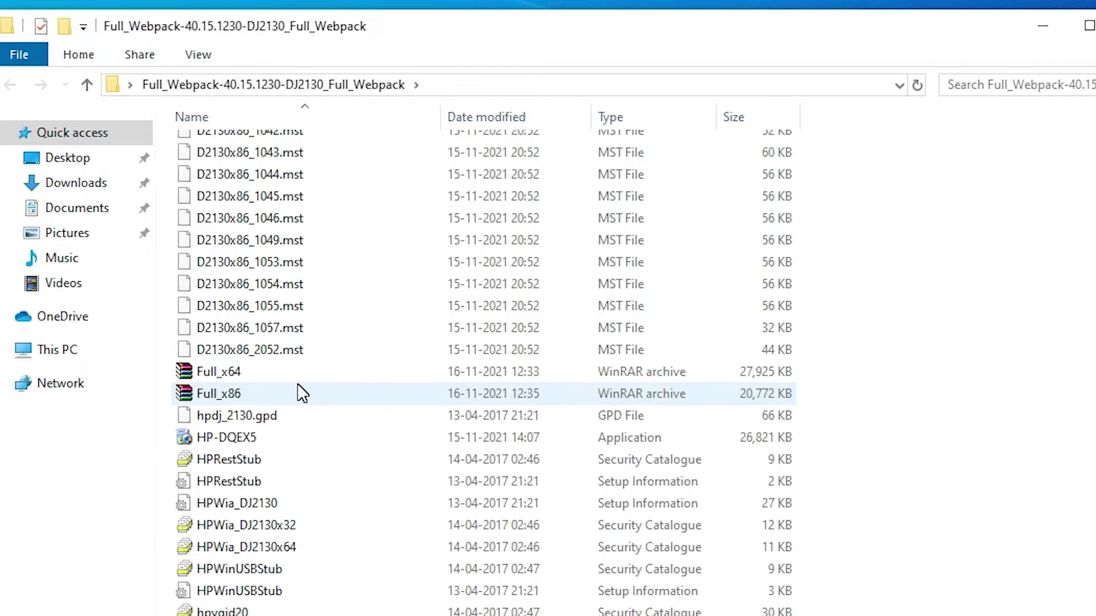
{"action": "scroll", "coordinate": [217, 523], "scroll_direction": "down", "scroll_amount": 3}
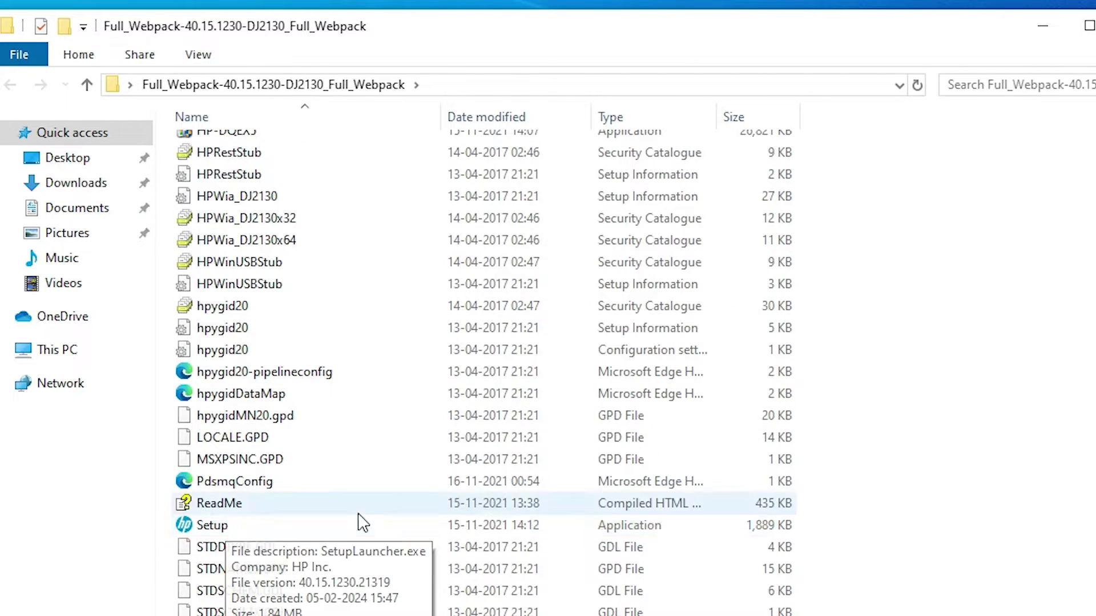
{"action": "left_click", "coordinate": [207, 525]}
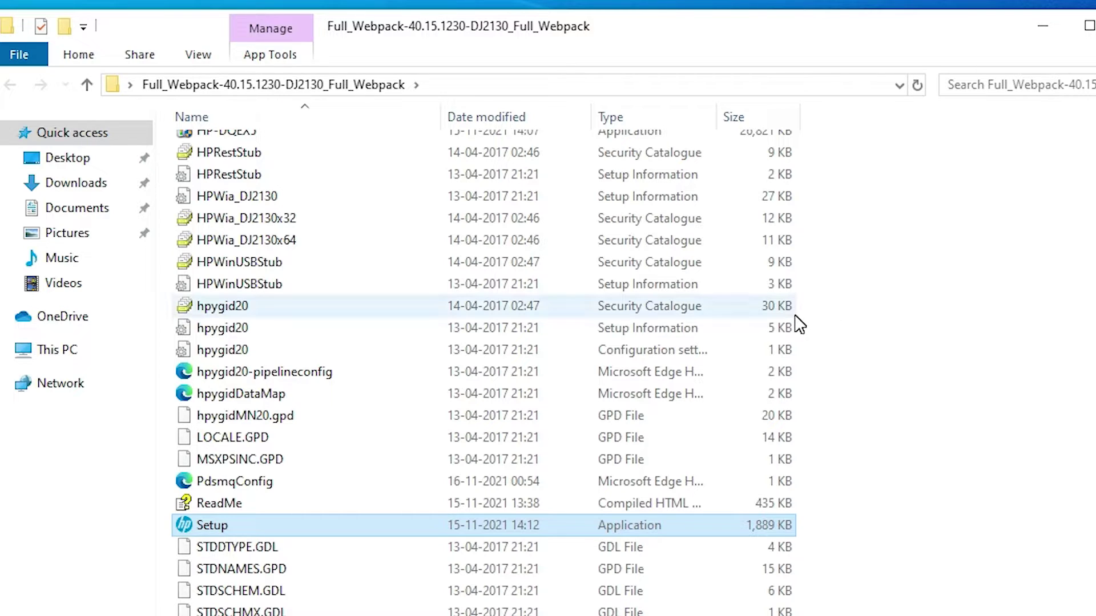
{"action": "double_click", "coordinate": [219, 526]}
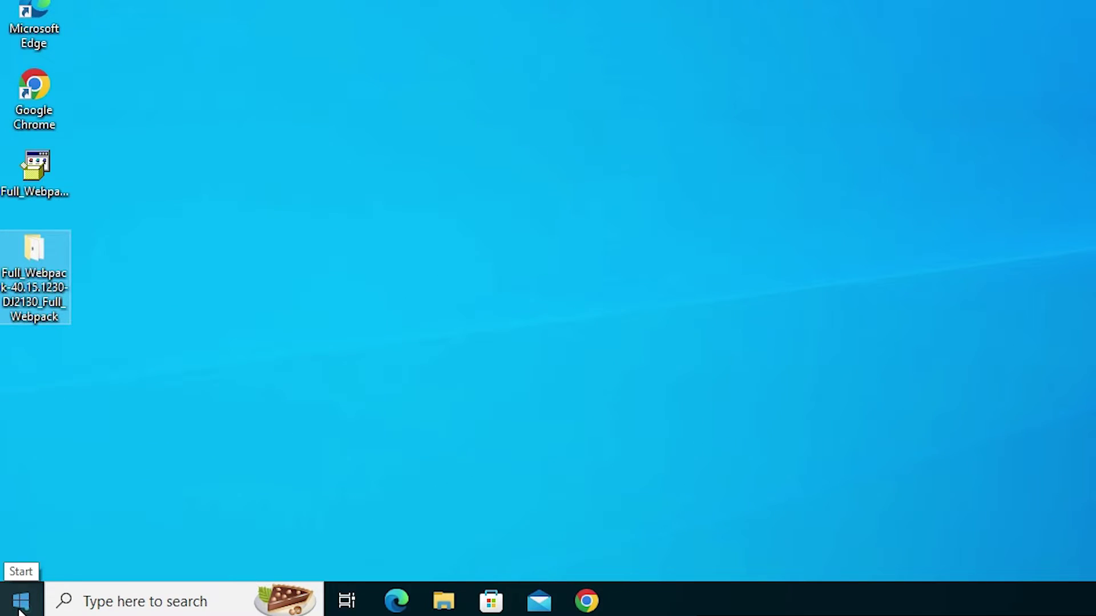
Step: Open the Printers & scanners settings and start adding a printer that isn't listed
{"action": "left_click", "coordinate": [19, 609]}
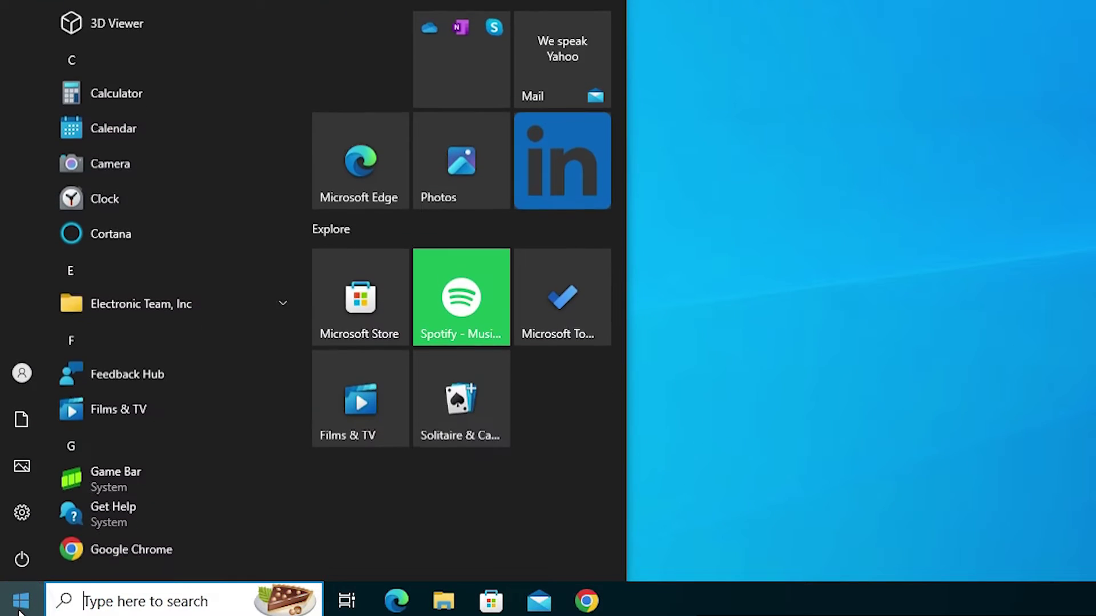
{"action": "type", "text": "pr"}
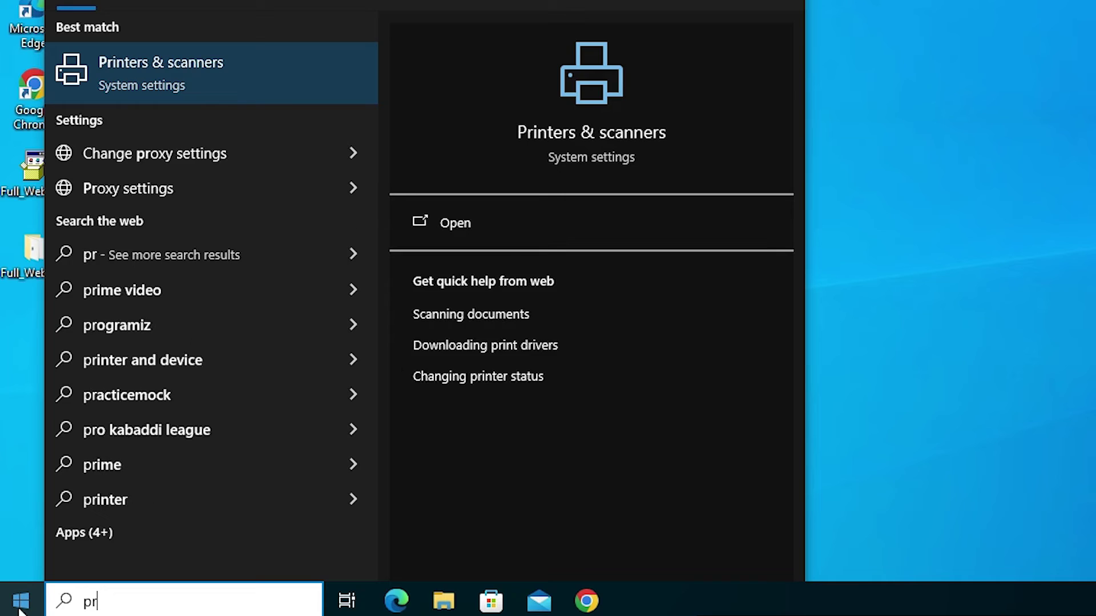
{"action": "left_click", "coordinate": [112, 103]}
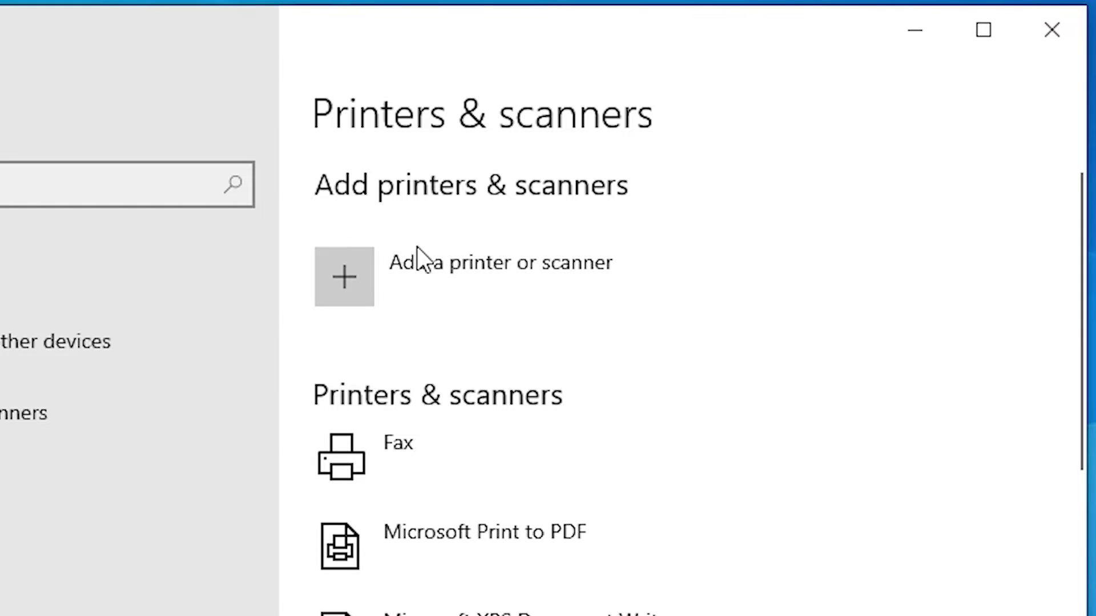
{"action": "left_click", "coordinate": [491, 272]}
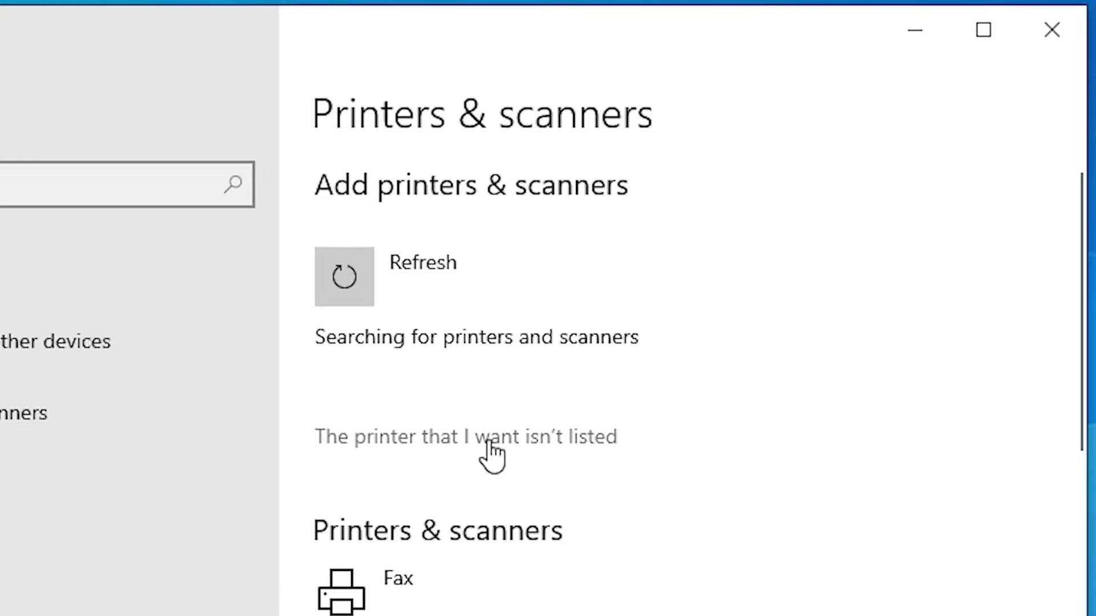
{"action": "left_click", "coordinate": [542, 437]}
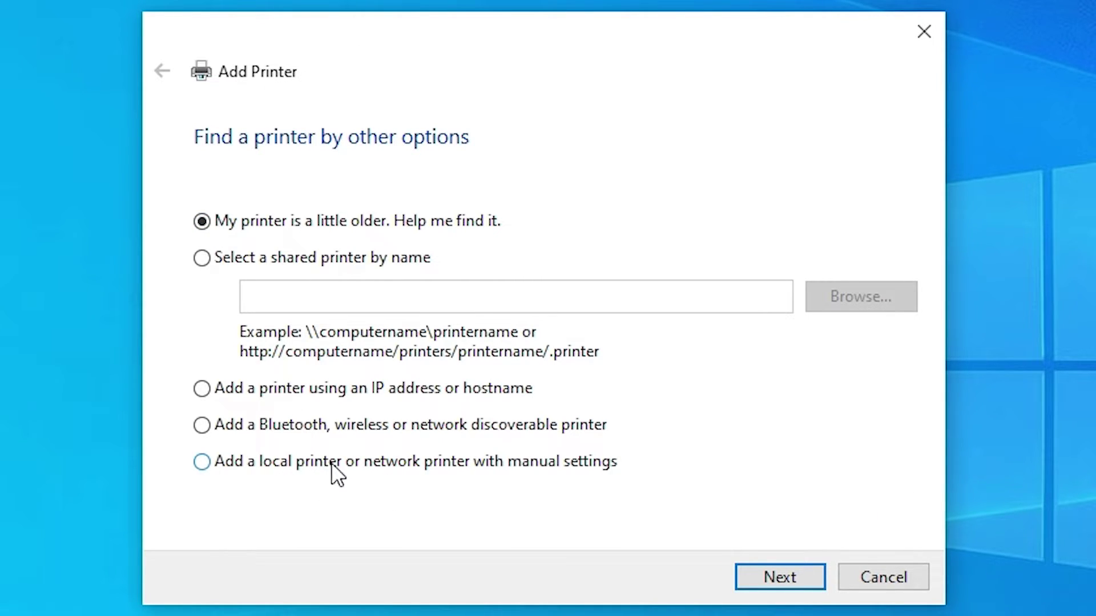
Step: Choose to add a local printer with manual settings, using the existing USB_001 (Local Port) port
{"action": "left_click", "coordinate": [361, 462]}
{"action": "left_click", "coordinate": [753, 571]}
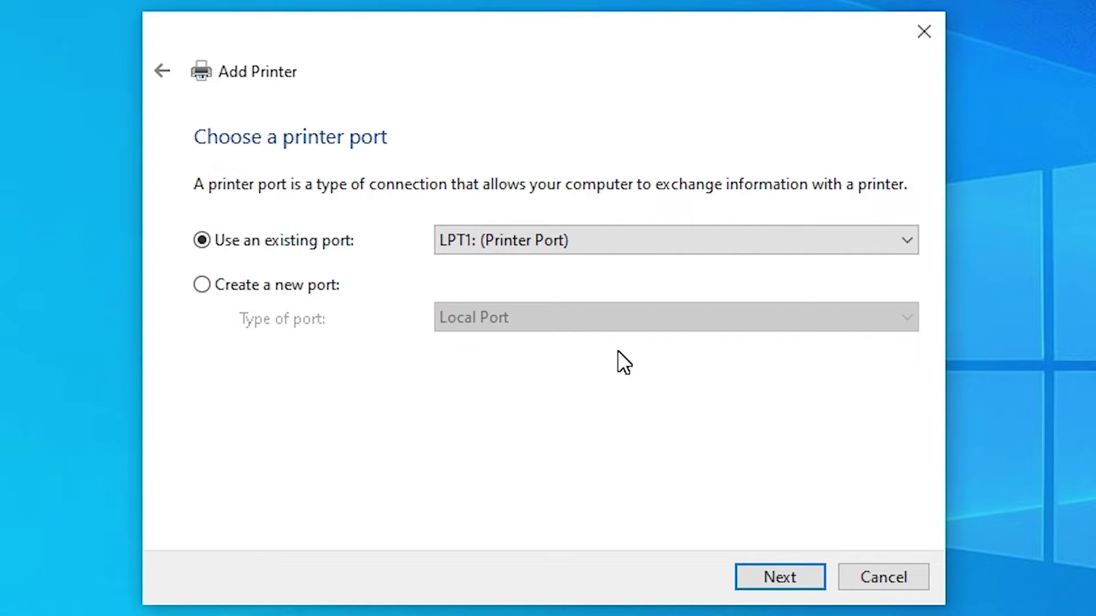
{"action": "left_click", "coordinate": [614, 234]}
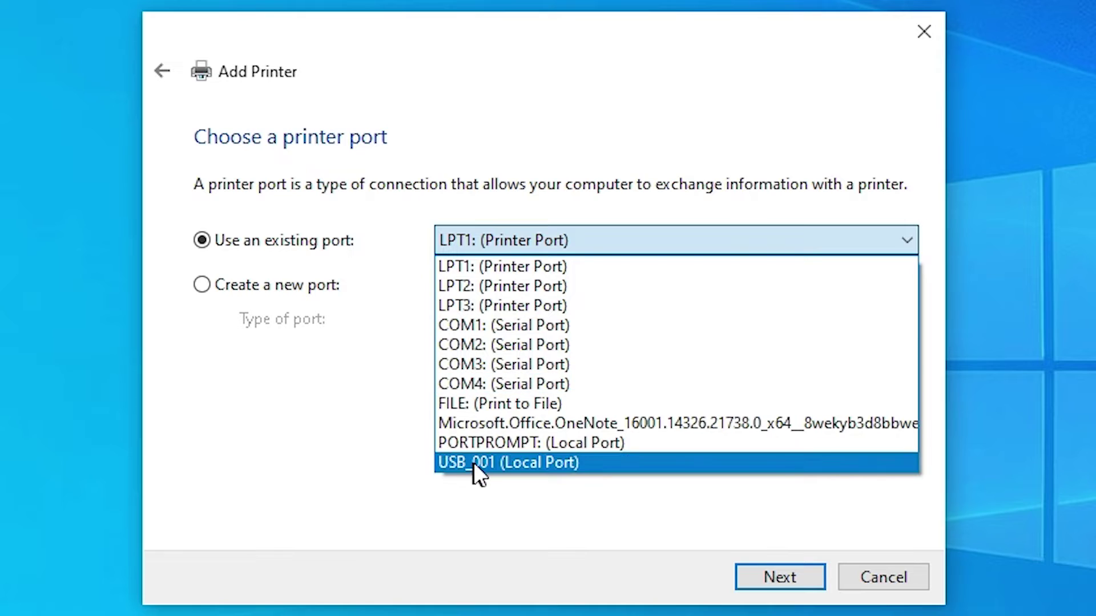
{"action": "left_click", "coordinate": [580, 464]}
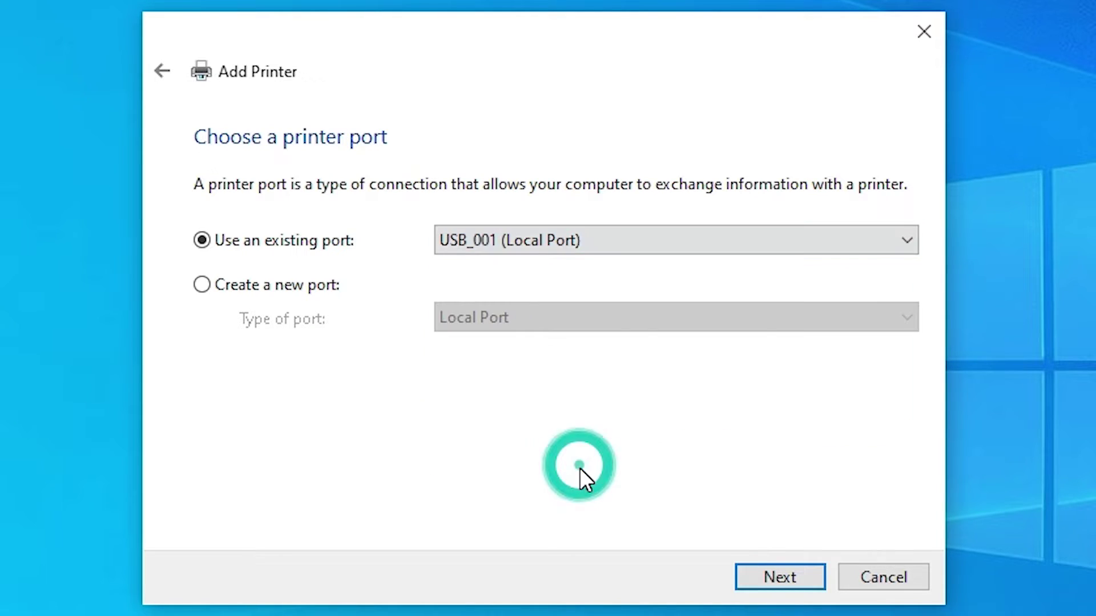
{"action": "left_click", "coordinate": [788, 579]}
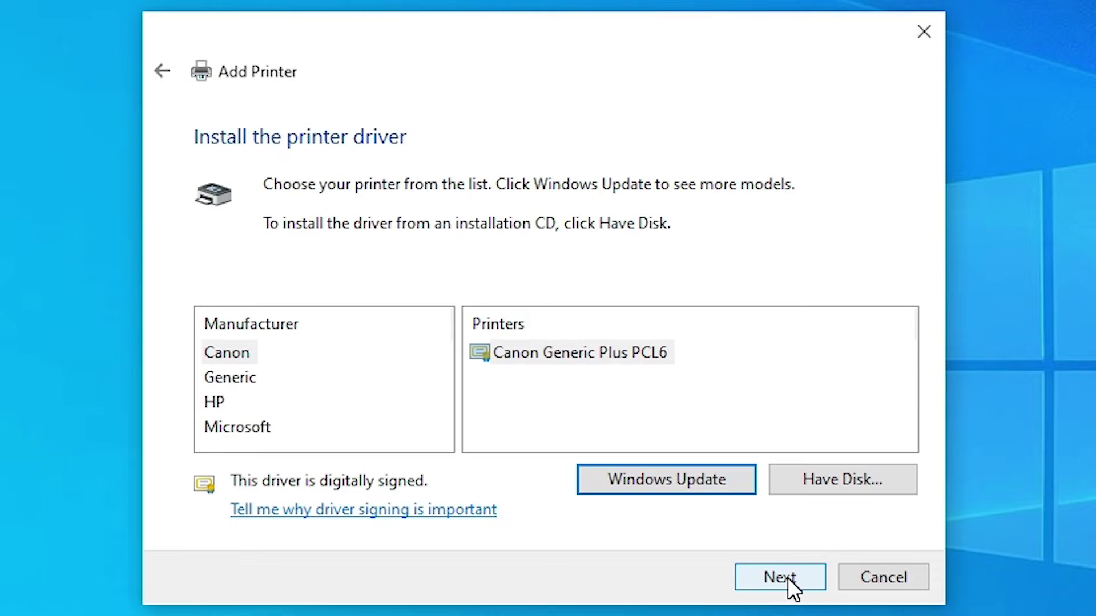
Step: Load the printer driver from disk, using the Autorun setup information file in the extracted Full_Webpack folder on the desktop
{"action": "left_click", "coordinate": [831, 488]}
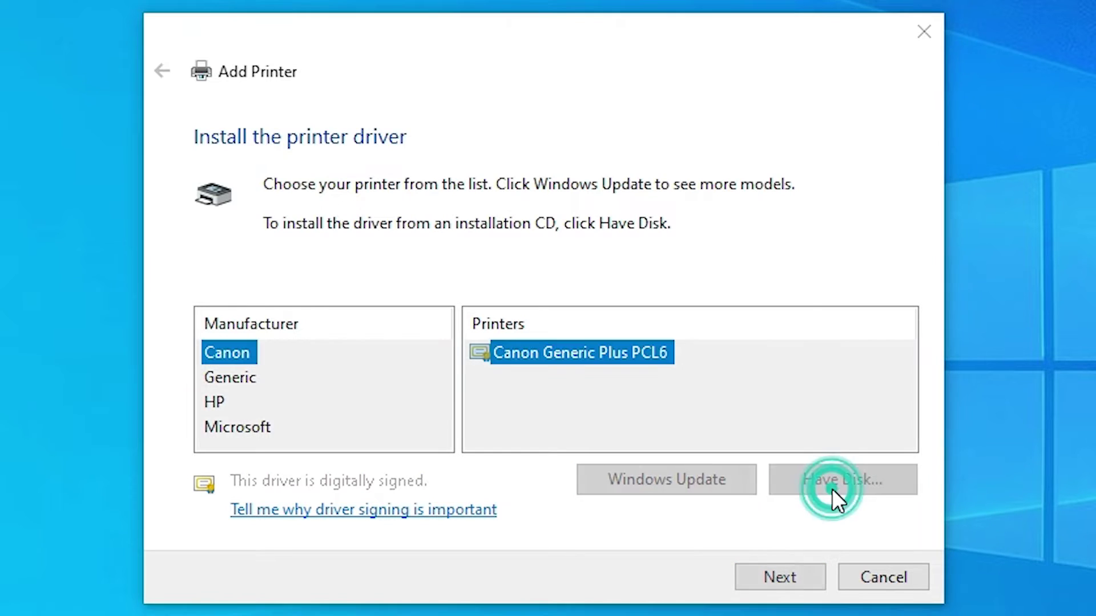
{"action": "left_click", "coordinate": [768, 441]}
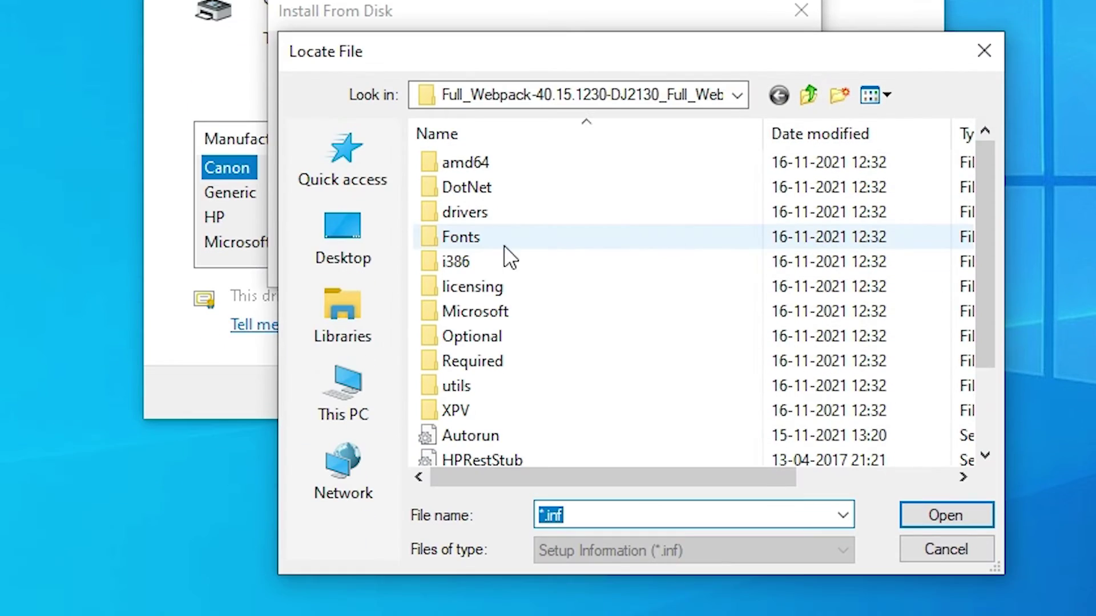
{"action": "left_click", "coordinate": [308, 424]}
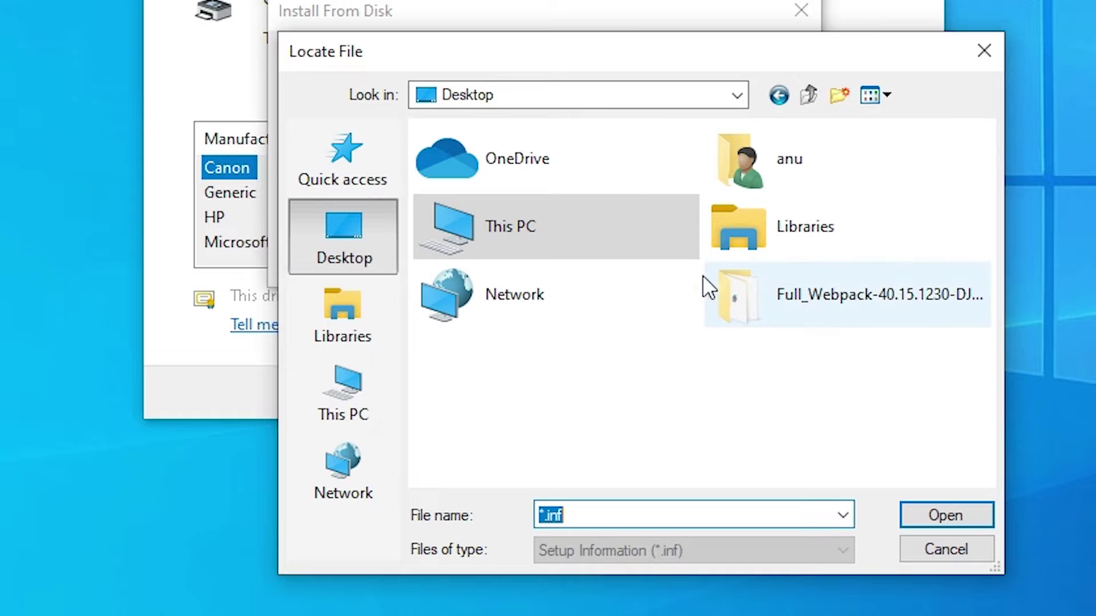
{"action": "double_click", "coordinate": [799, 281]}
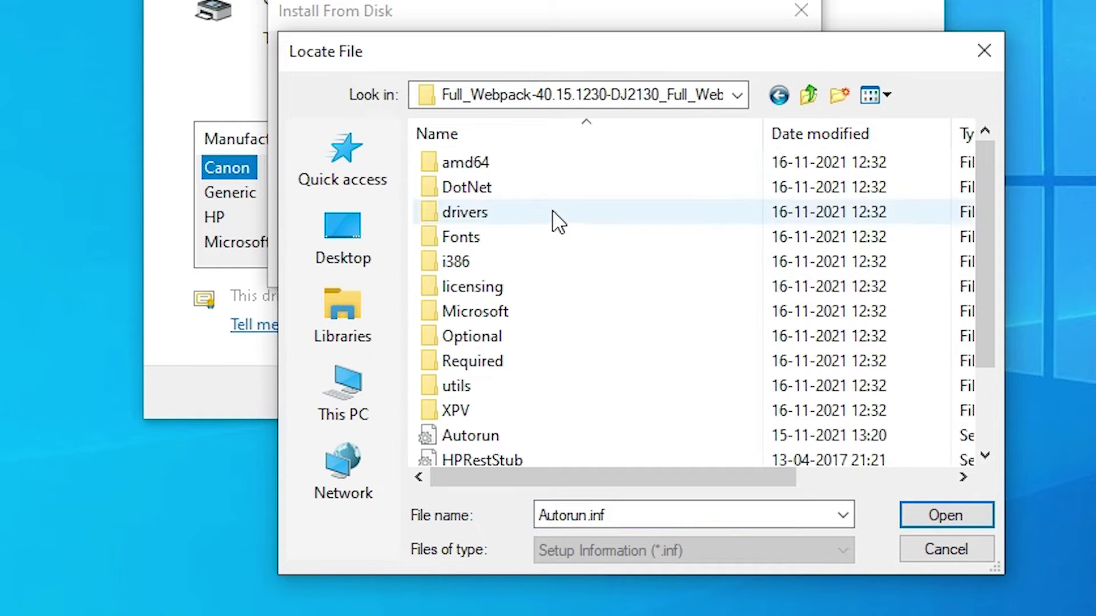
{"action": "scroll", "coordinate": [543, 185], "scroll_direction": "down", "scroll_amount": 2}
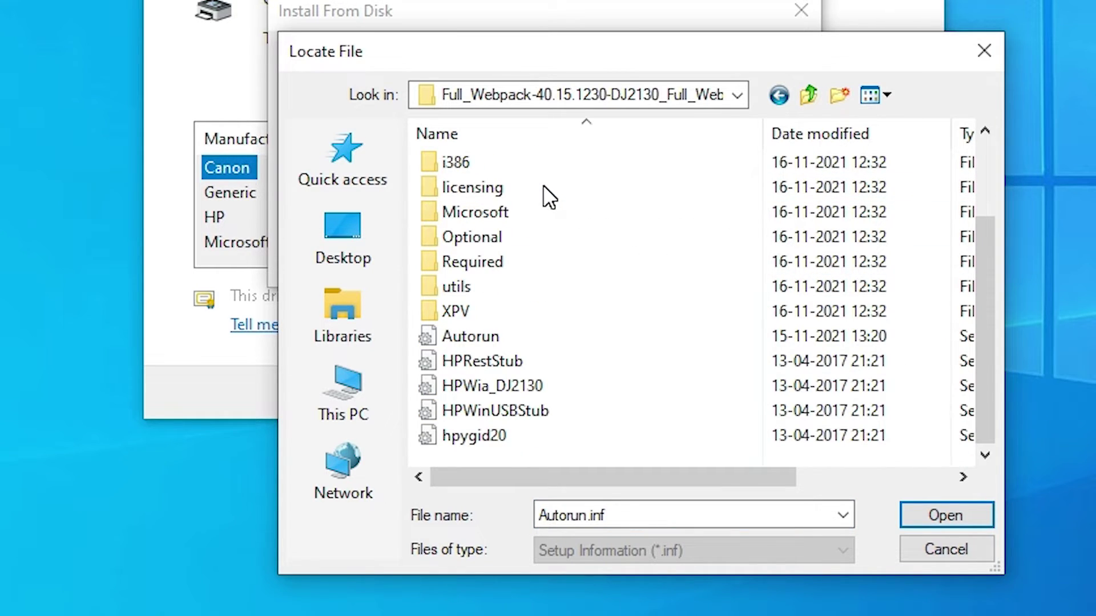
{"action": "left_click", "coordinate": [454, 336]}
{"action": "left_click", "coordinate": [502, 443]}
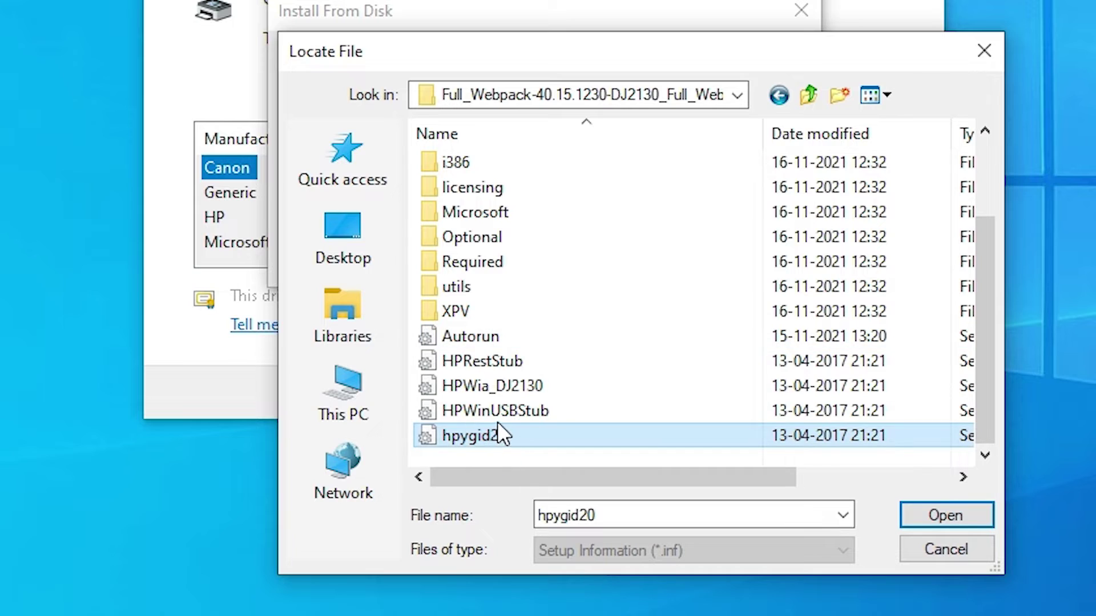
{"action": "left_click", "coordinate": [464, 341]}
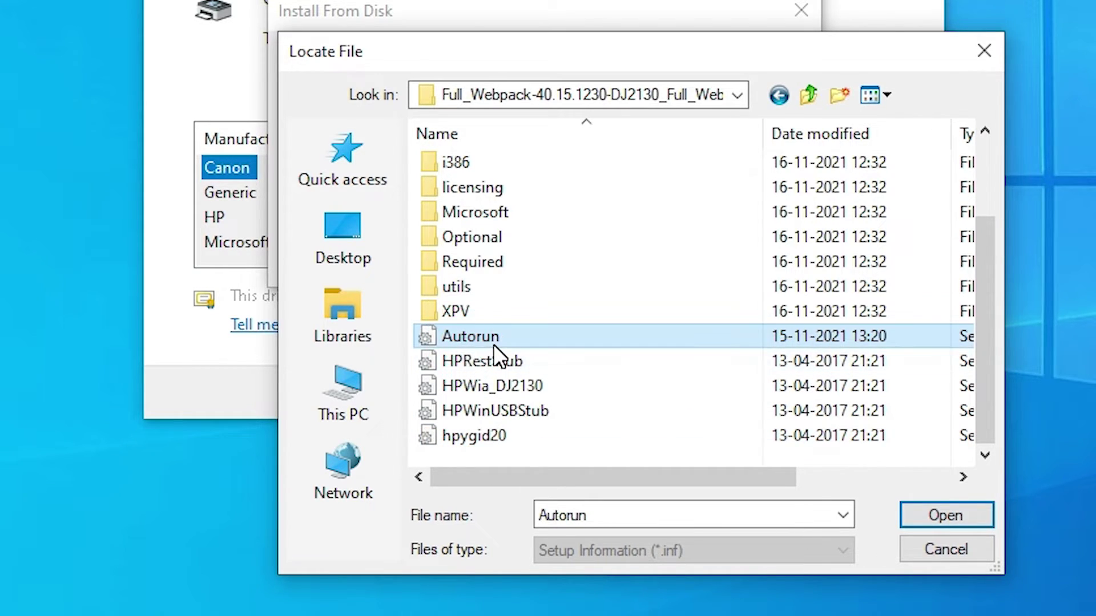
{"action": "left_click", "coordinate": [915, 506]}
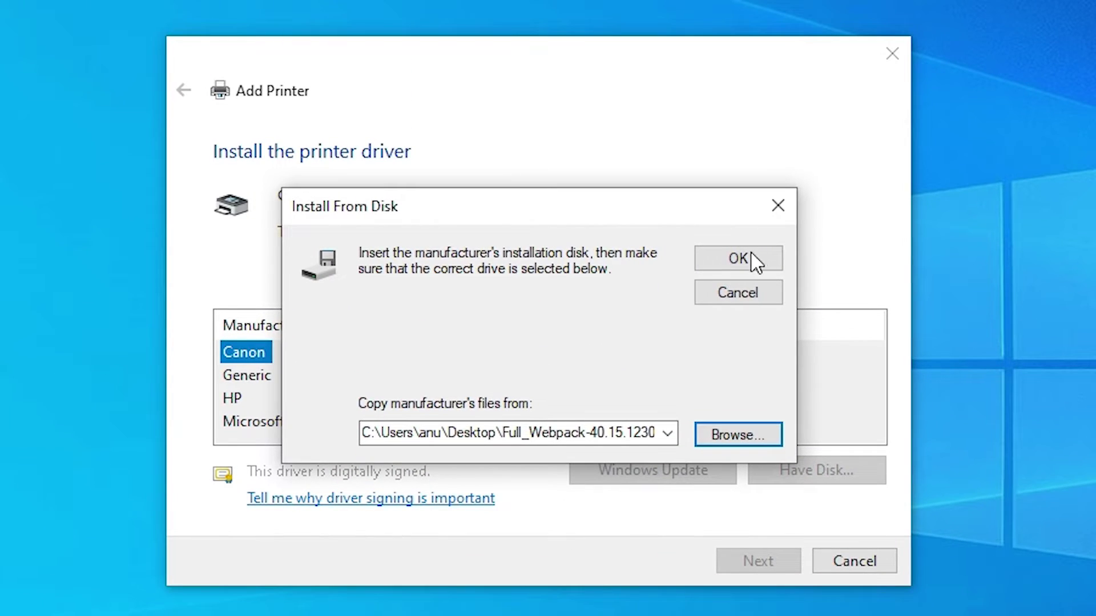
{"action": "left_click", "coordinate": [759, 65]}
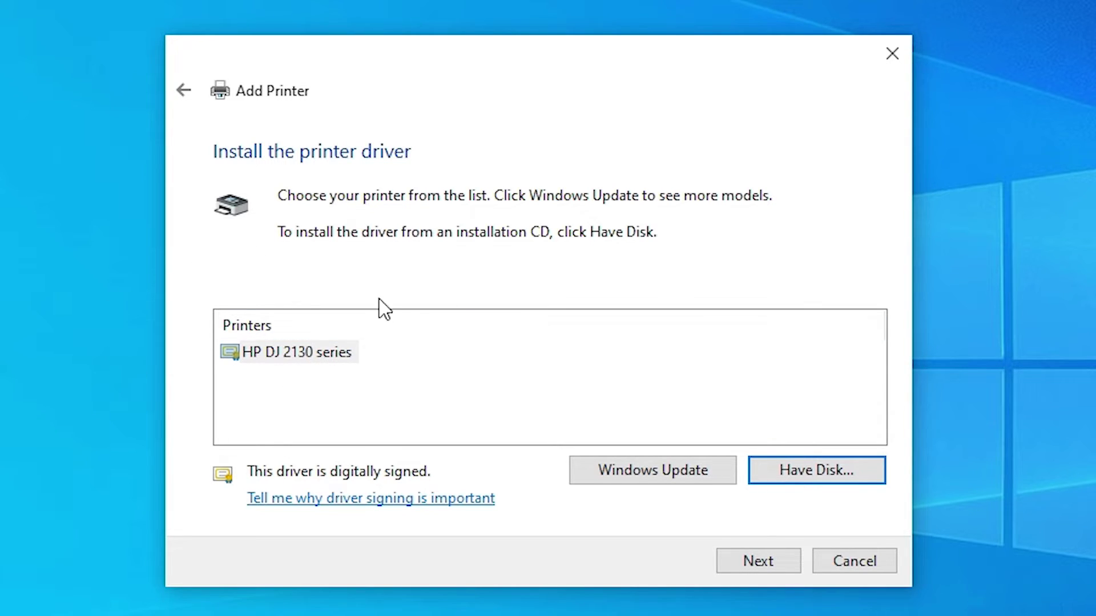
Step: Select the HP DJ 2130 series driver and name the printer HP DJ 2131
{"action": "left_click", "coordinate": [286, 355]}
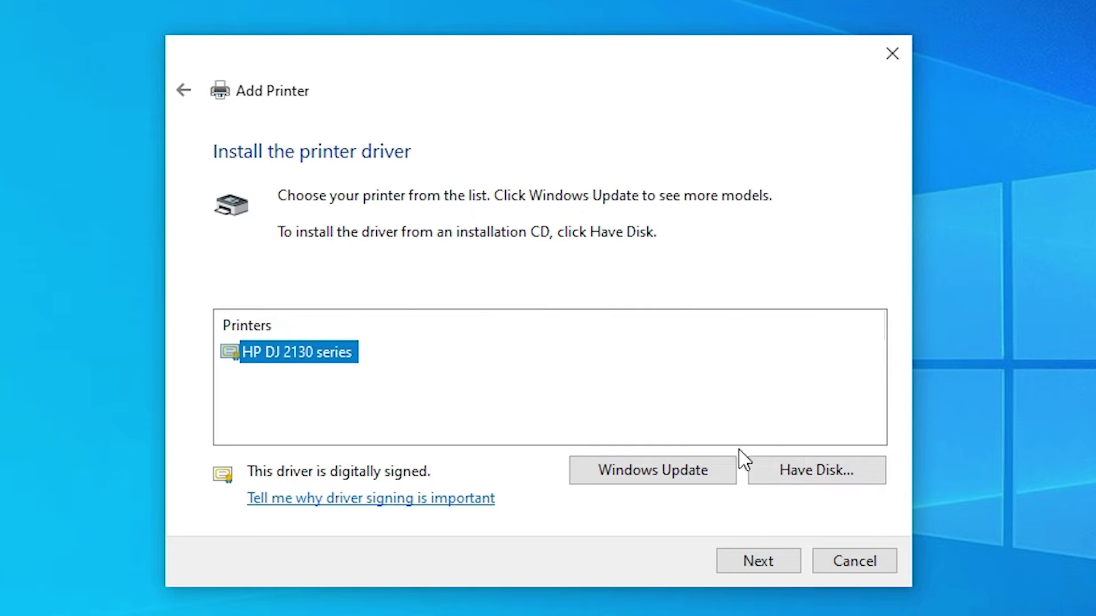
{"action": "left_click", "coordinate": [744, 558]}
{"action": "left_click", "coordinate": [454, 309]}
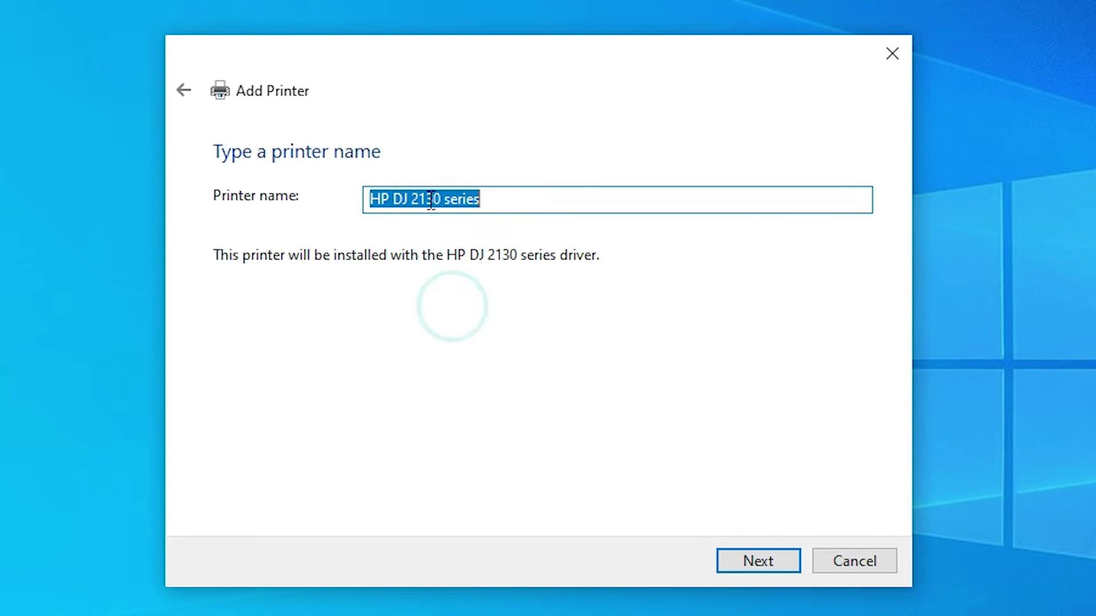
{"action": "left_click", "coordinate": [440, 197]}
{"action": "left_click_drag", "start_coordinate": [434, 199], "coordinate": [562, 204]}
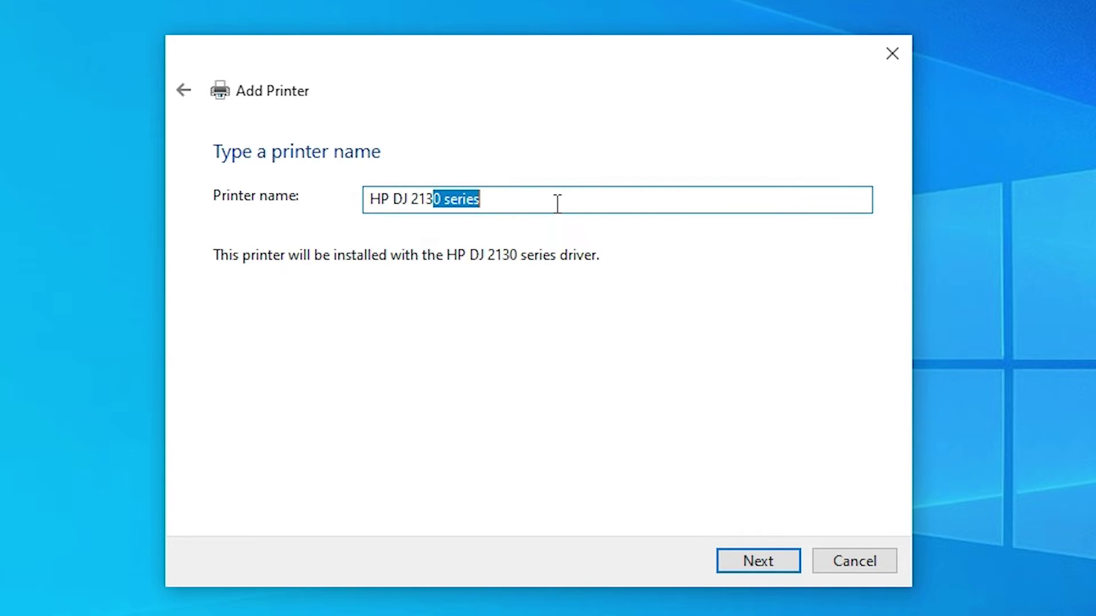
{"action": "type", "text": "1"}
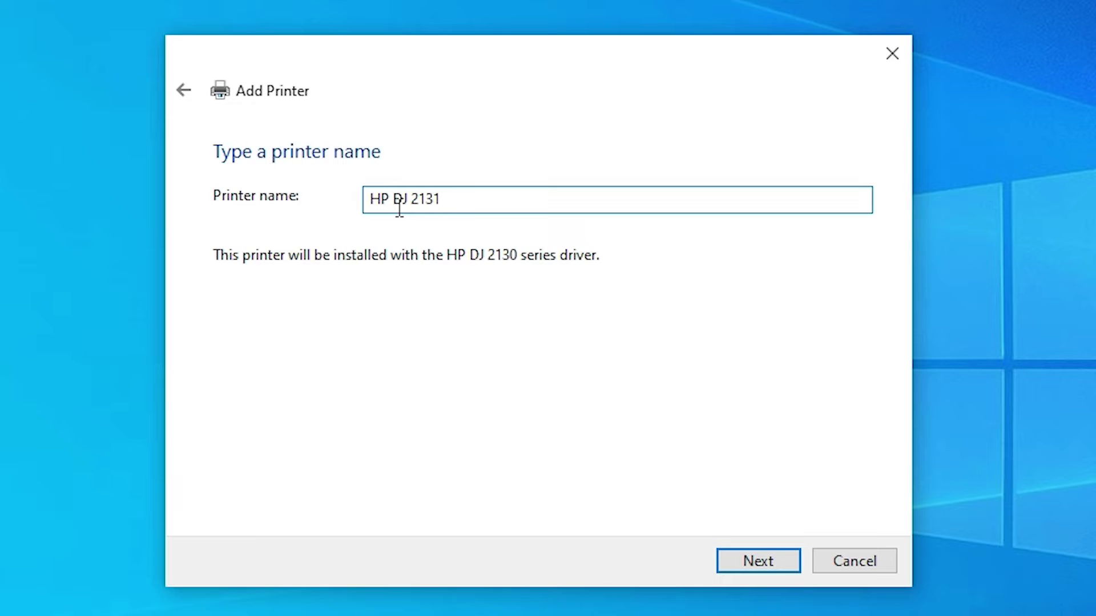
{"action": "left_click", "coordinate": [760, 568]}
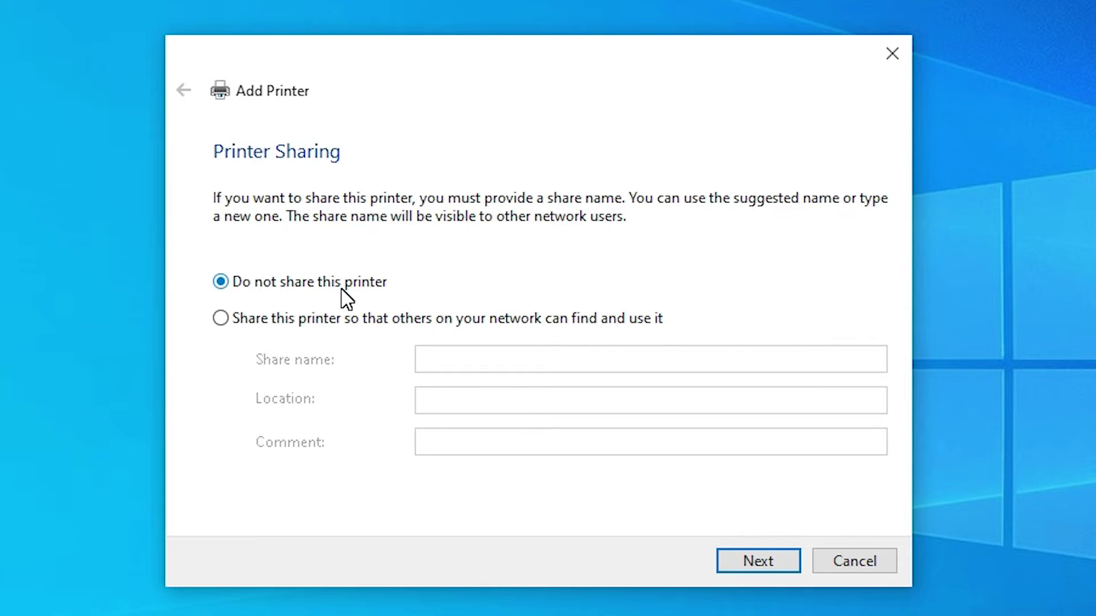
Step: Leave the printer unshared and finish the Add Printer wizard after printing a test page
{"action": "left_click", "coordinate": [223, 319]}
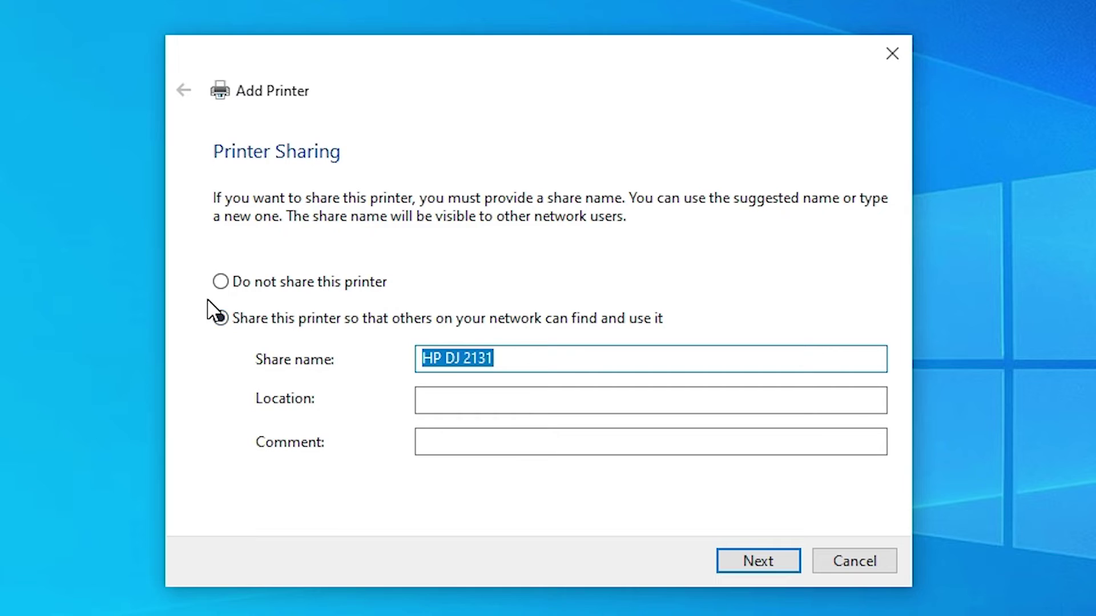
{"action": "left_click", "coordinate": [270, 286]}
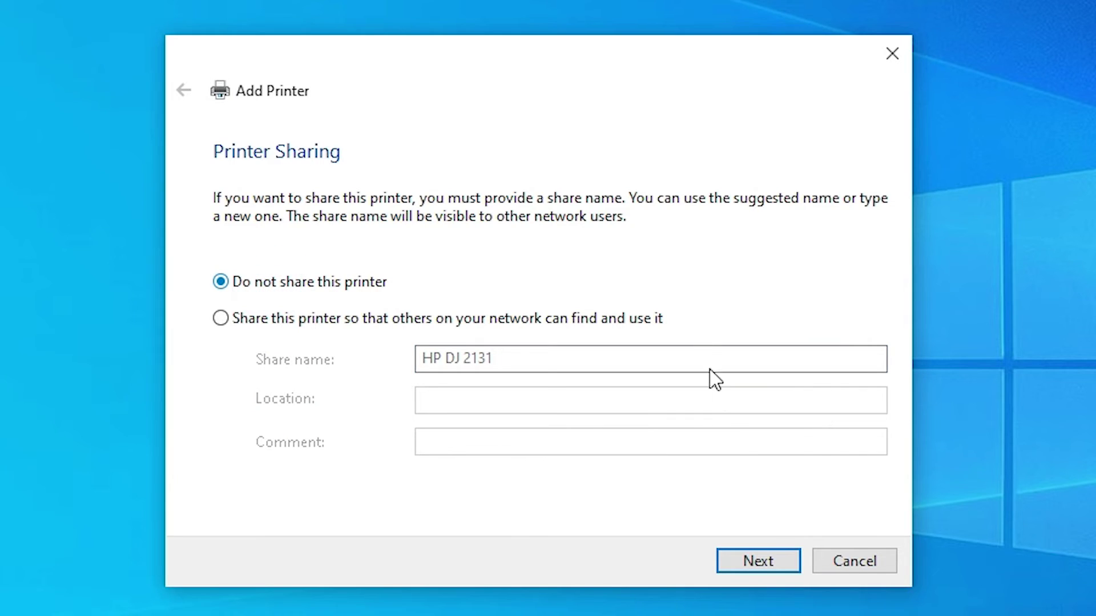
{"action": "left_click", "coordinate": [759, 562]}
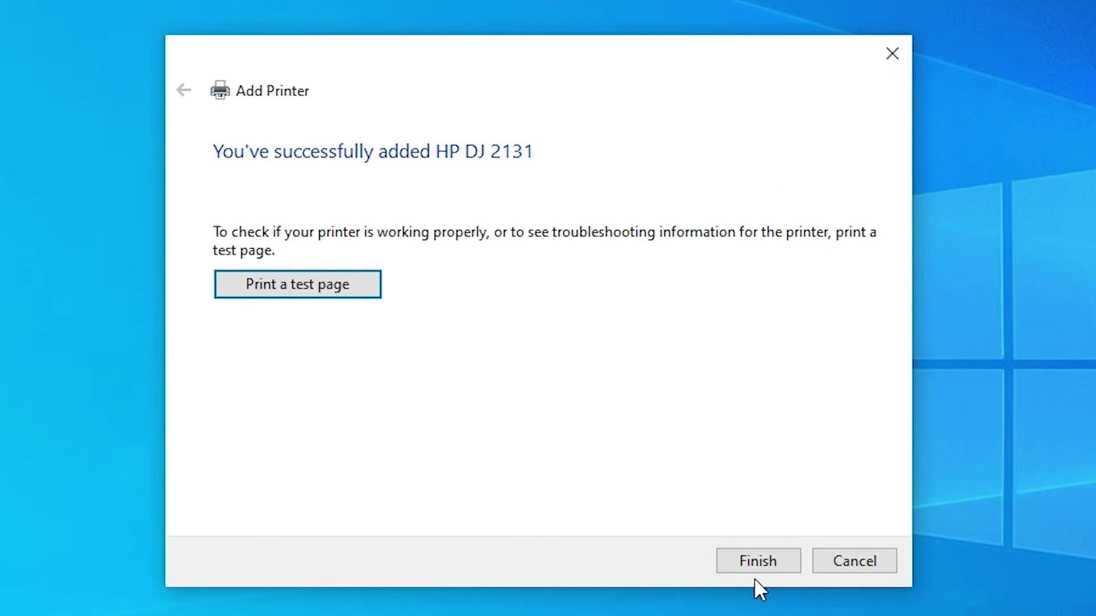
{"action": "left_click", "coordinate": [270, 297]}
{"action": "left_click", "coordinate": [770, 564]}
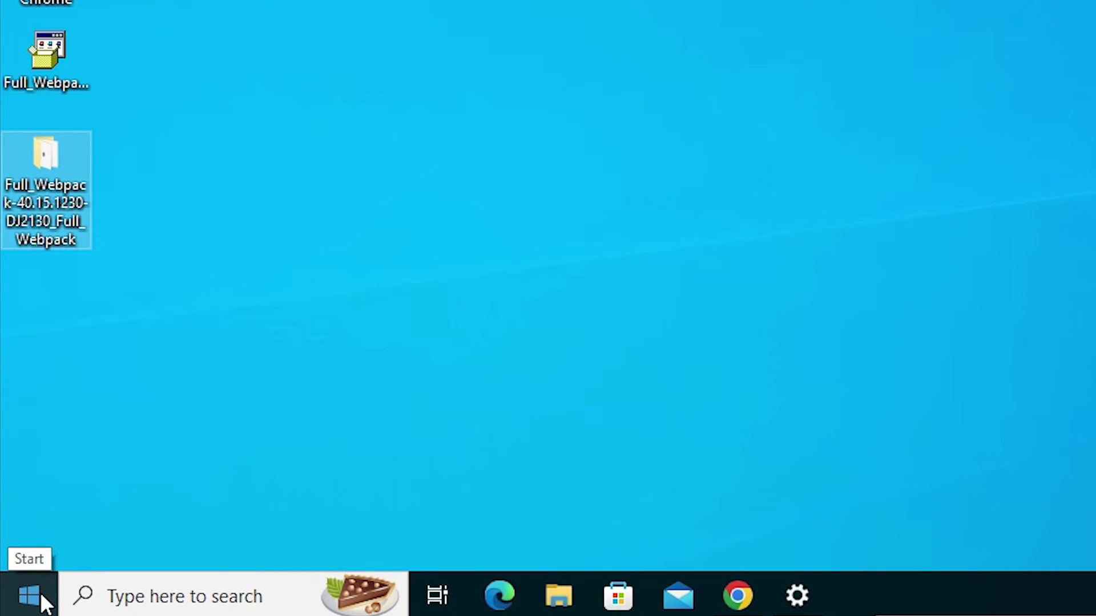
Step: Restart the computer
{"action": "left_click", "coordinate": [41, 596]}
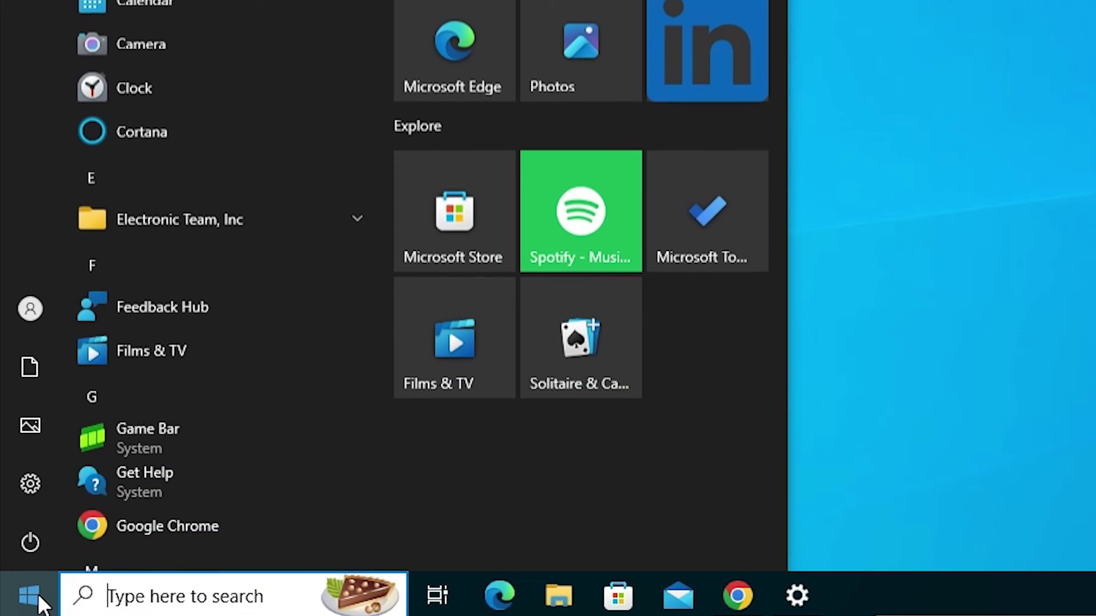
{"action": "left_click", "coordinate": [18, 540]}
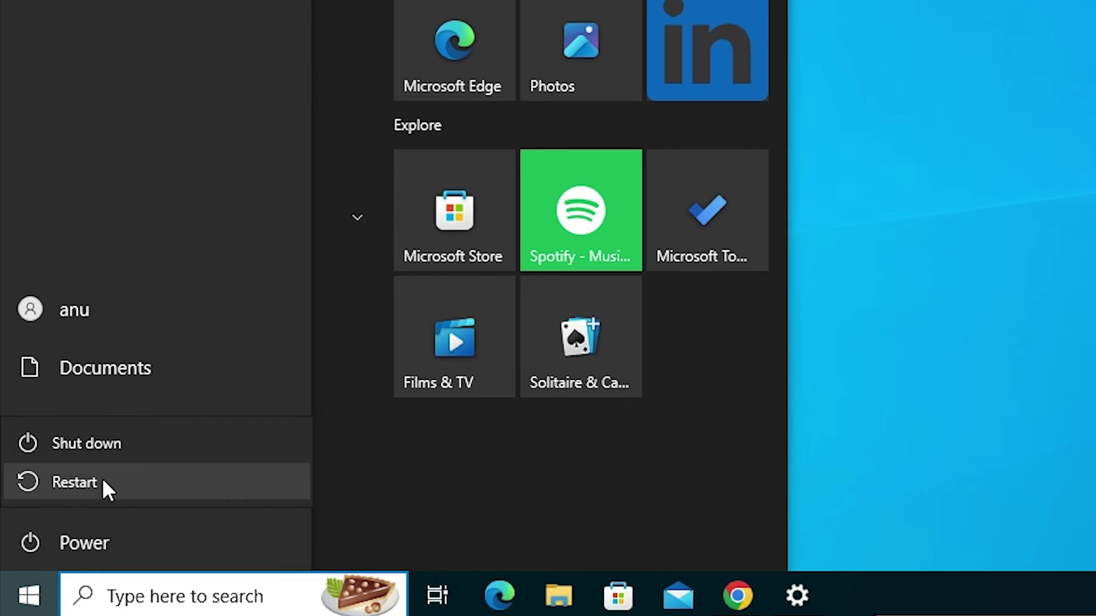
{"action": "left_click", "coordinate": [102, 478]}
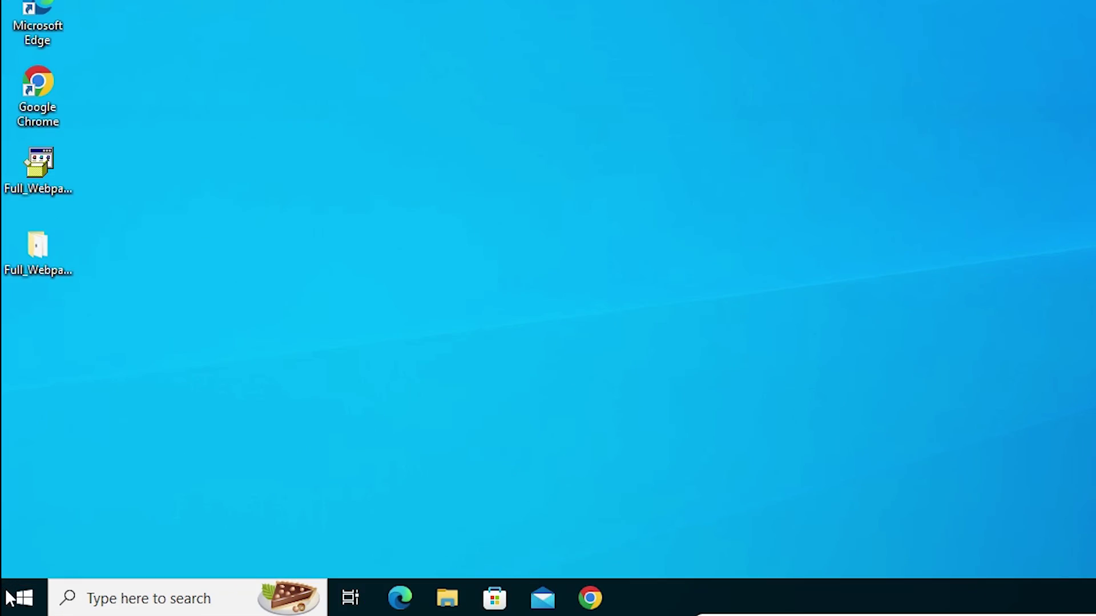
Step: Search for the Printers & scanners settings after the restart and open them
{"action": "left_click", "coordinate": [5, 608]}
{"action": "type", "text": "pr"}
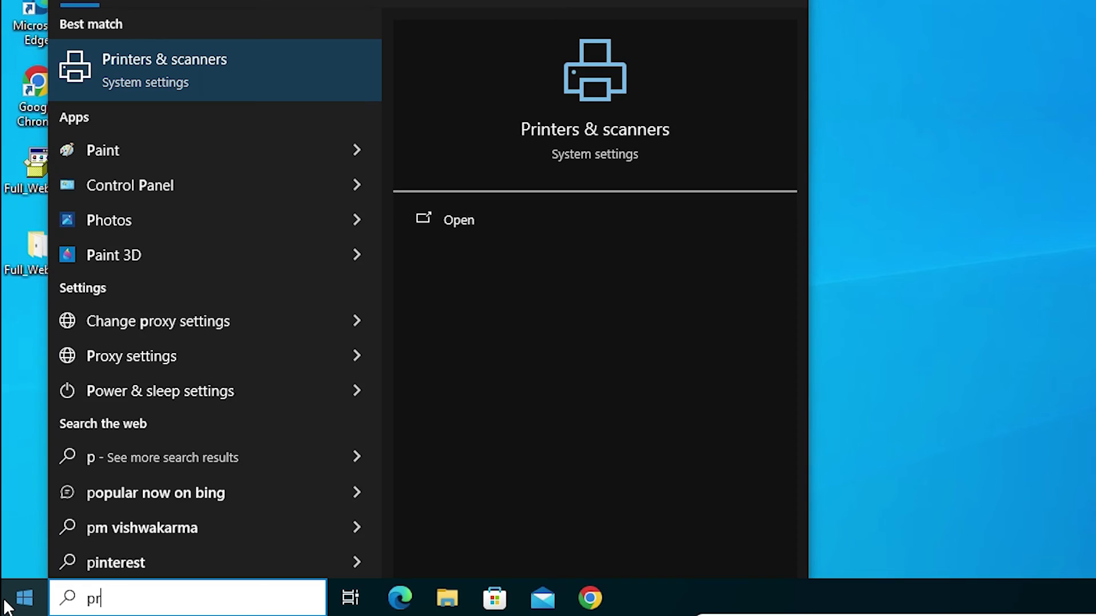
{"action": "left_click", "coordinate": [288, 90]}
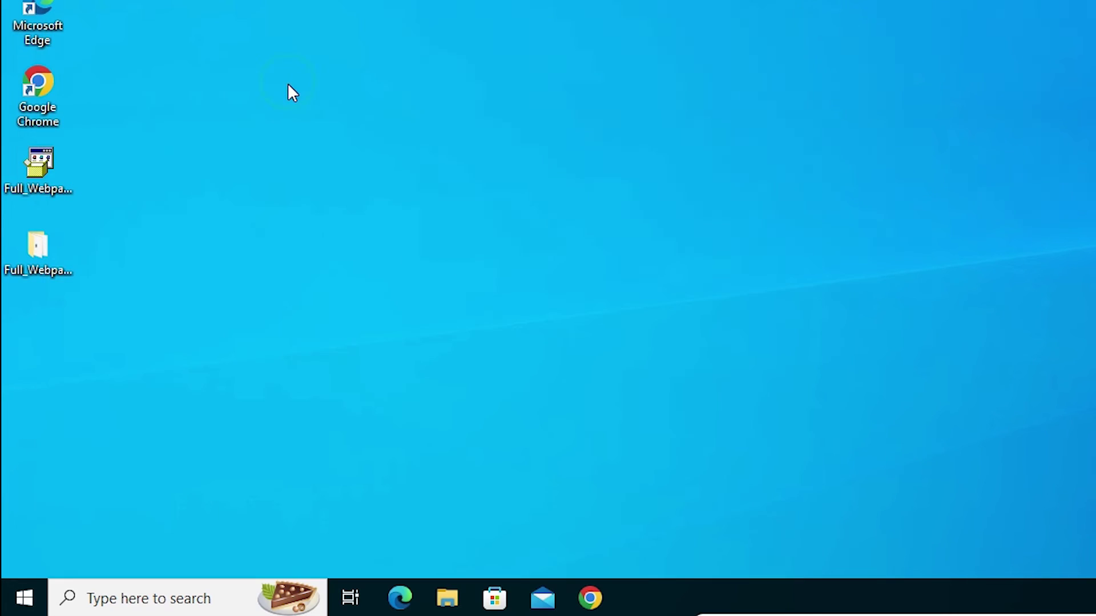